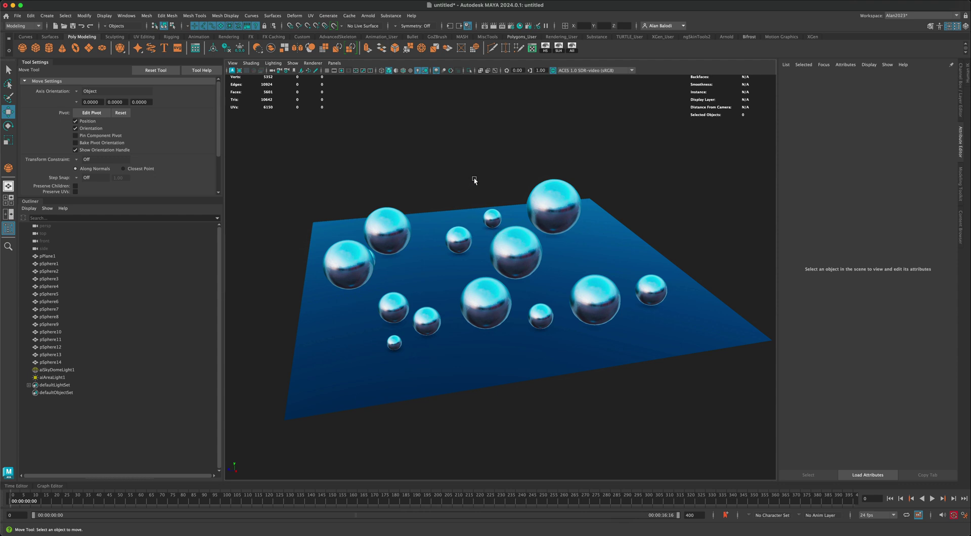
# Inspect the chrome spheres and blue plane from several angles, selecting and then deselecting them
pyautogui.keyDown('alt'); pyautogui.moveTo(474, 180); pyautogui.dragTo(440, 169); pyautogui.keyUp('alt')
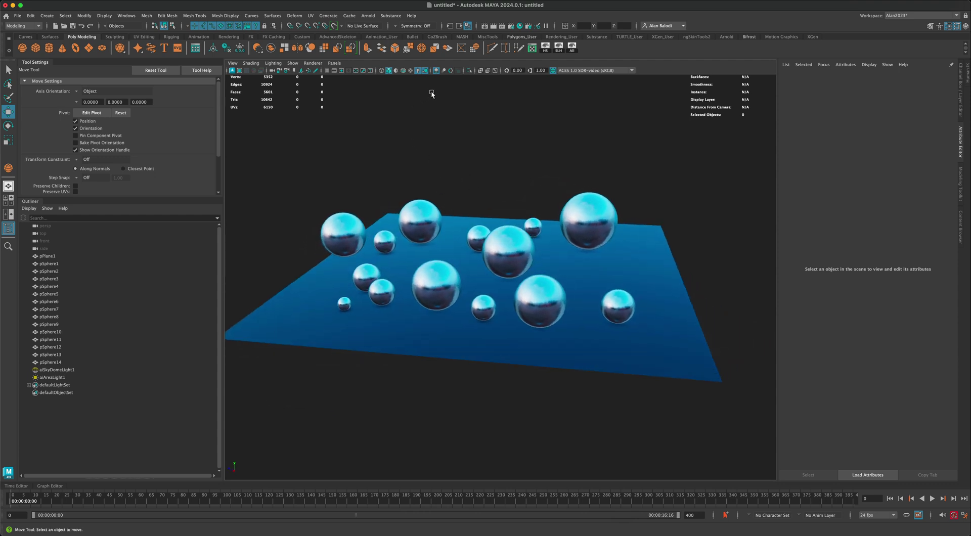
pyautogui.keyDown('alt'); pyautogui.moveTo(435, 90); pyautogui.dragTo(447, 149); pyautogui.keyUp('alt')
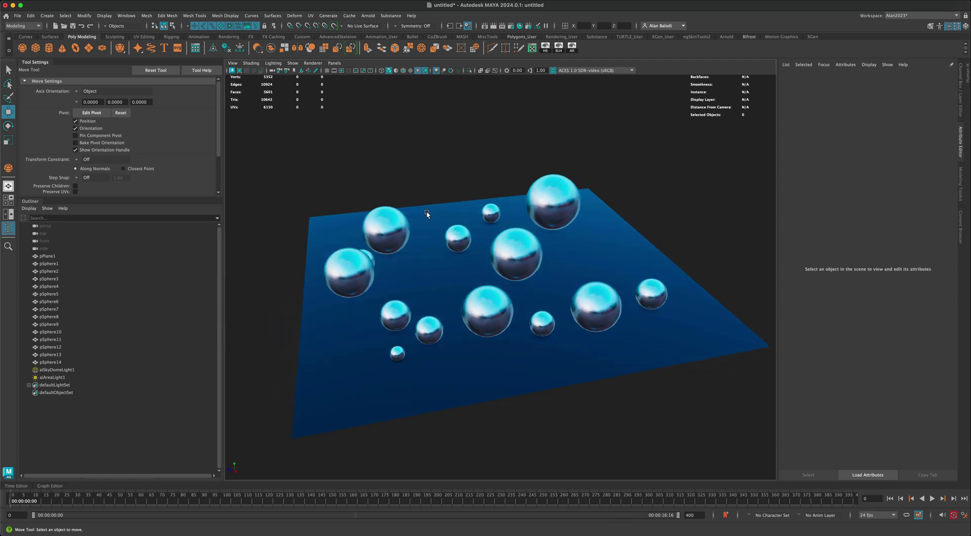
pyautogui.keyDown('alt'); pyautogui.moveTo(425, 211); pyautogui.dragTo(364, 182); pyautogui.keyUp('alt')
pyautogui.click(331, 310)
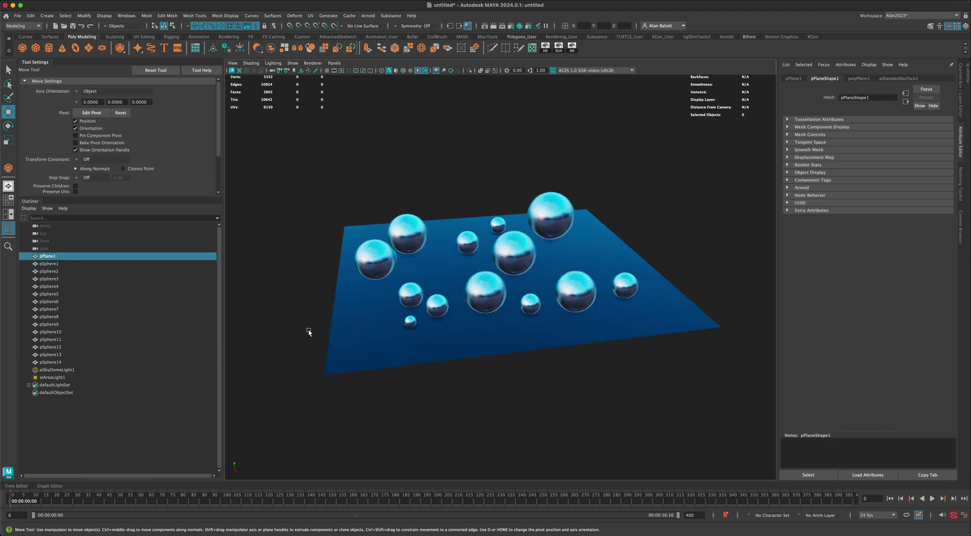
pyautogui.keyDown('alt'); pyautogui.moveTo(295, 317); pyautogui.dragTo(286, 317); pyautogui.keyUp('alt')
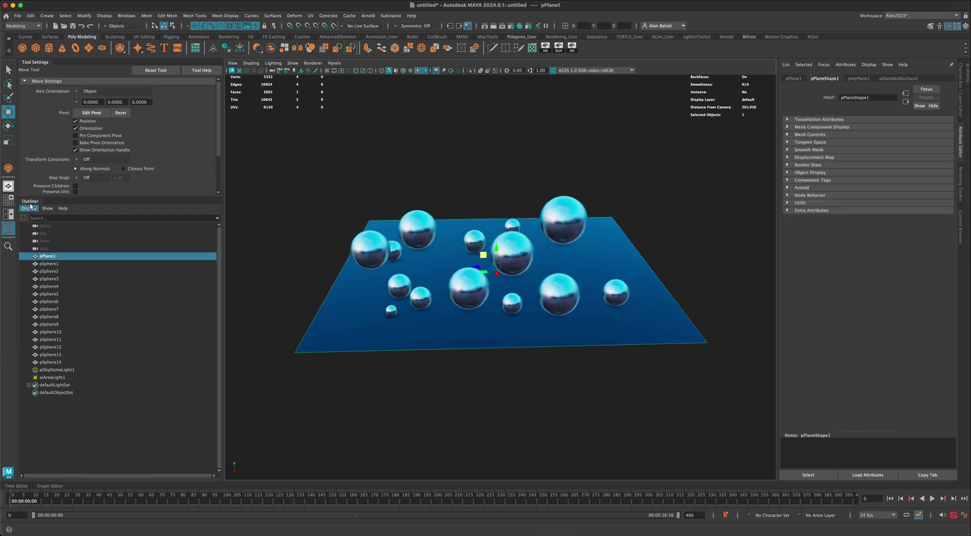
pyautogui.keyDown('alt'); pyautogui.moveTo(260, 335); pyautogui.dragTo(279, 335); pyautogui.keyUp('alt')
pyautogui.keyDown('alt'); pyautogui.moveTo(284, 289); pyautogui.dragTo(522, 407); pyautogui.keyUp('alt')
pyautogui.moveTo(299, 154); pyautogui.dragTo(707, 408)
pyautogui.keyDown('alt'); pyautogui.moveTo(652, 187); pyautogui.dragTo(654, 197, button='middle'); pyautogui.keyUp('alt')
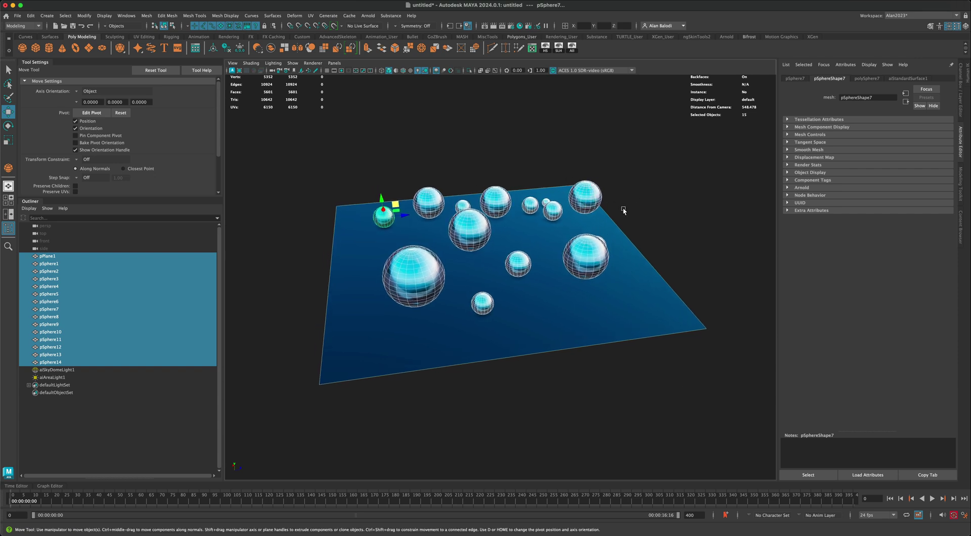
pyautogui.keyDown('alt'); pyautogui.moveTo(631, 215); pyautogui.dragTo(372, 143); pyautogui.keyUp('alt')
pyautogui.click(656, 217)
# Show lights in the viewport, then select and frame the sky dome light
pyautogui.click(276, 64)
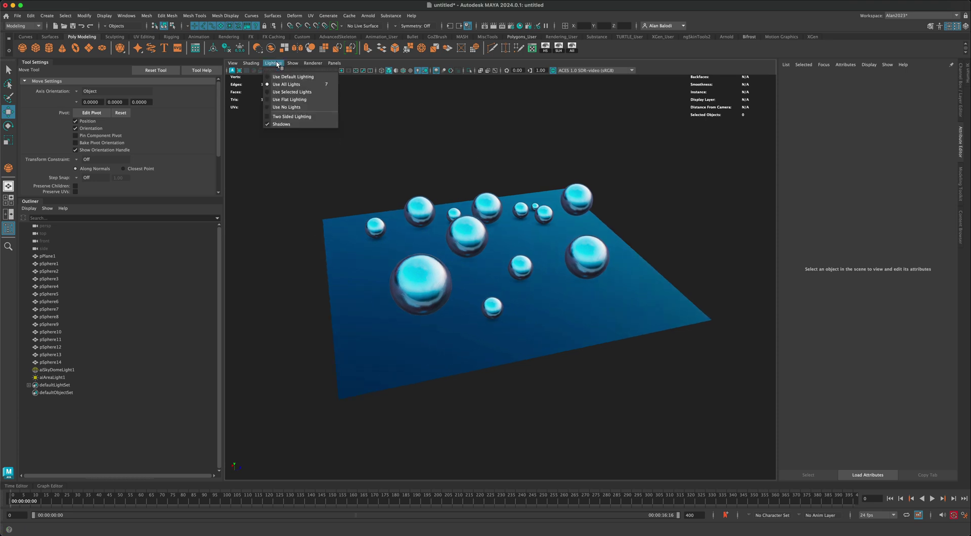
pyautogui.moveTo(293, 63)
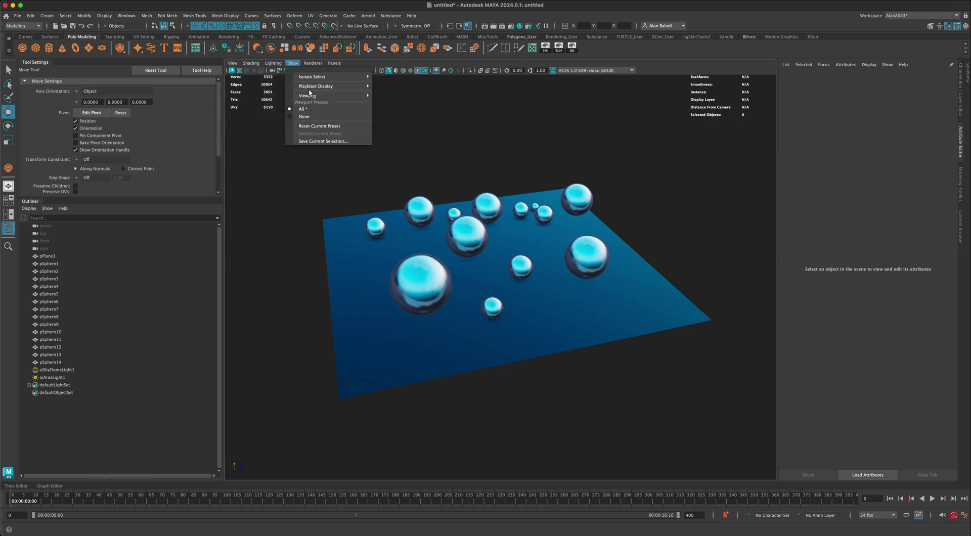
pyautogui.moveTo(338, 91)
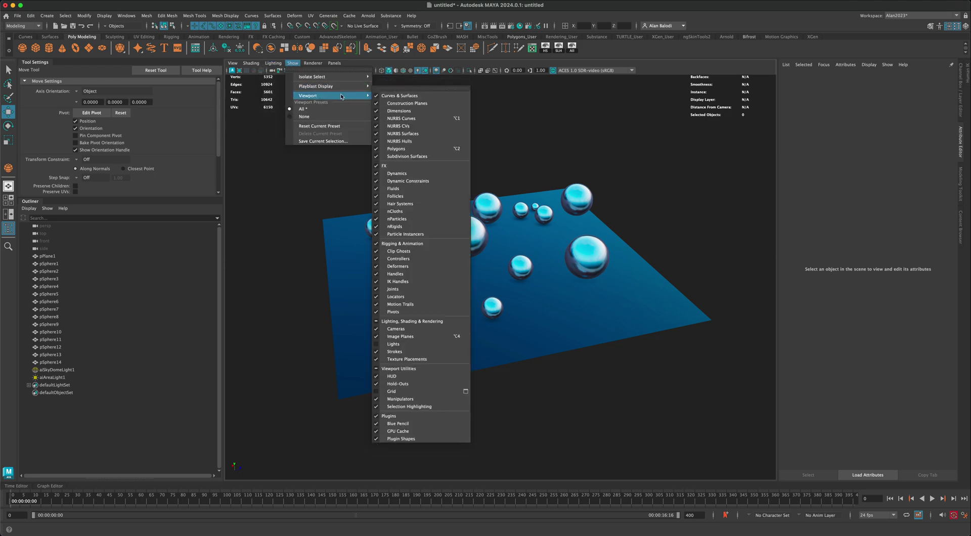
pyautogui.click(419, 344)
pyautogui.keyDown('alt'); pyautogui.moveTo(578, 351); pyautogui.dragTo(628, 325); pyautogui.keyUp('alt')
pyautogui.click(75, 367)
pyautogui.press('f')
pyautogui.keyDown('alt'); pyautogui.moveTo(496, 325); pyautogui.dragTo(448, 330); pyautogui.keyUp('alt')
pyautogui.keyDown('alt'); pyautogui.moveTo(448, 330); pyautogui.dragTo(567, 342, button='right'); pyautogui.keyUp('alt')
pyautogui.keyDown('alt'); pyautogui.moveTo(568, 342); pyautogui.dragTo(546, 343); pyautogui.keyUp('alt')
pyautogui.keyDown('alt'); pyautogui.moveTo(546, 343); pyautogui.dragTo(616, 353, button='right'); pyautogui.keyUp('alt')
pyautogui.keyDown('alt'); pyautogui.moveTo(616, 353); pyautogui.dragTo(480, 353); pyautogui.keyUp('alt')
# Select the area light and view the waterfront backdrop and spheres
pyautogui.click(60, 377)
pyautogui.keyDown('alt'); pyautogui.moveTo(531, 397); pyautogui.dragTo(365, 377); pyautogui.keyUp('alt')
pyautogui.keyDown('alt'); pyautogui.moveTo(314, 203); pyautogui.dragTo(460, 239); pyautogui.keyUp('alt')
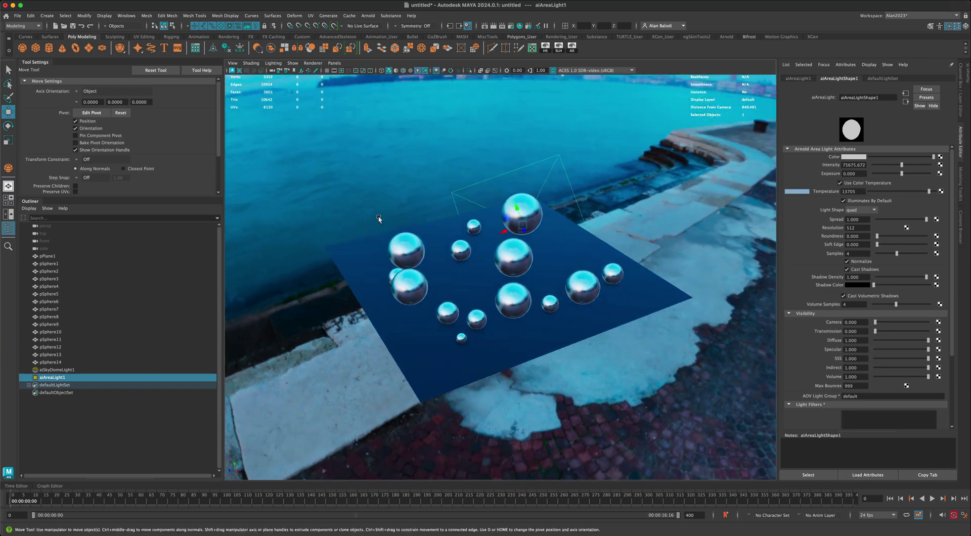
pyautogui.keyDown('alt'); pyautogui.moveTo(406, 197); pyautogui.dragTo(471, 269); pyautogui.keyUp('alt')
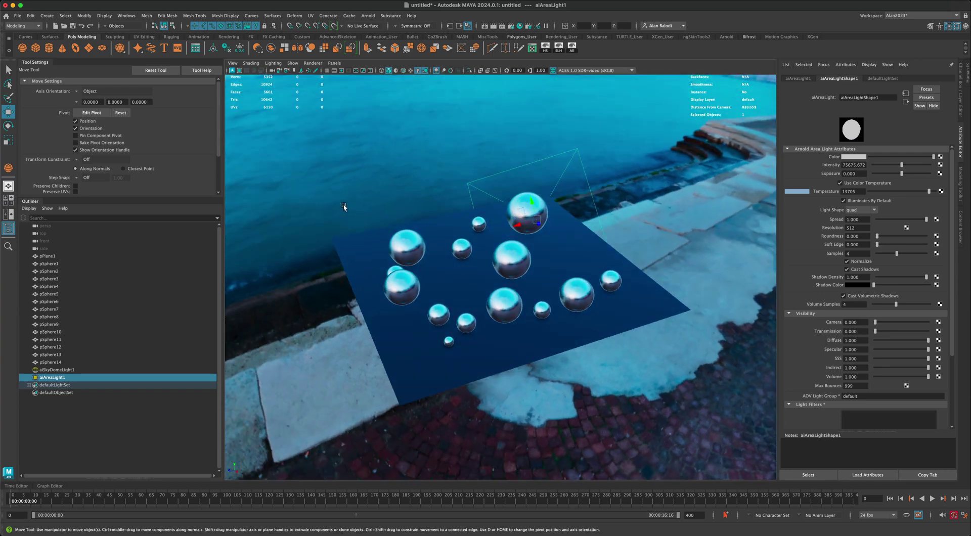
pyautogui.scroll(3, 353, 193)
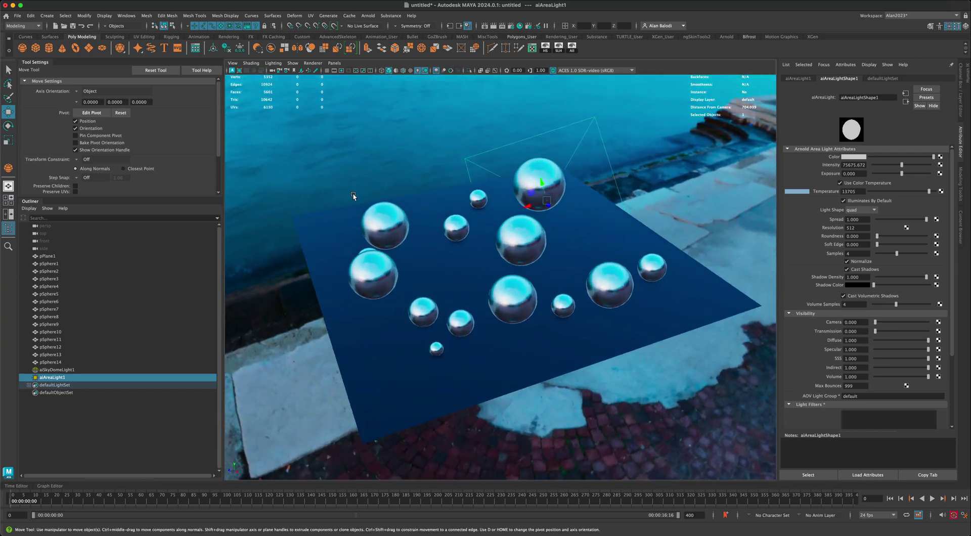
# Hide lights in the viewport, clear the selection, and get a closer view of the spheres
pyautogui.click(293, 63)
pyautogui.moveTo(311, 96)
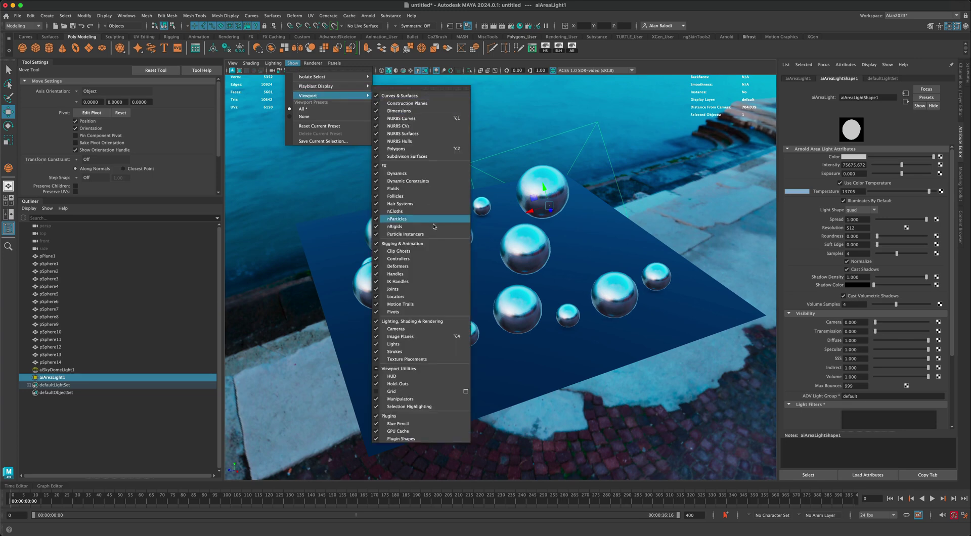
pyautogui.click(429, 348)
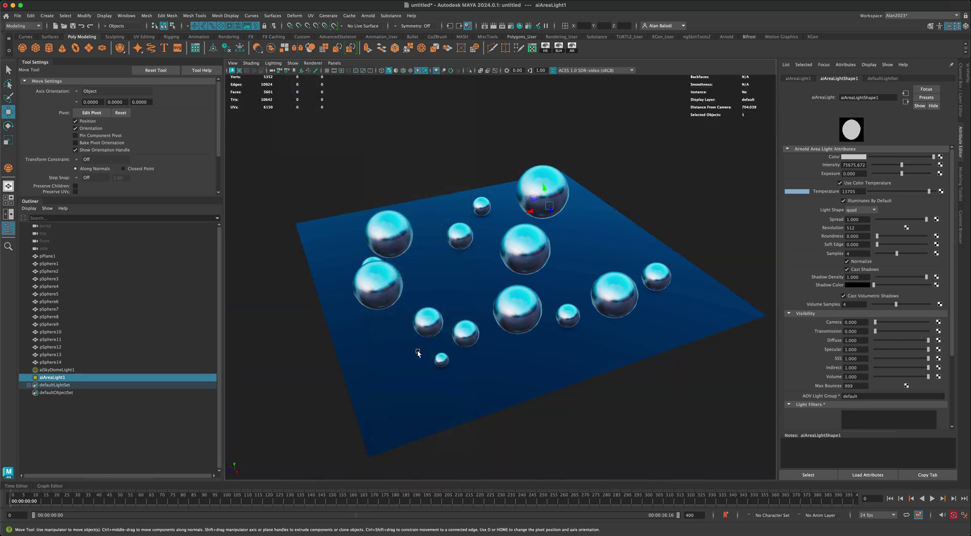
pyautogui.click(293, 358)
pyautogui.keyDown('alt'); pyautogui.moveTo(293, 357); pyautogui.dragTo(536, 386); pyautogui.keyUp('alt')
pyautogui.keyDown('alt'); pyautogui.moveTo(696, 304); pyautogui.dragTo(637, 283); pyautogui.keyUp('alt')
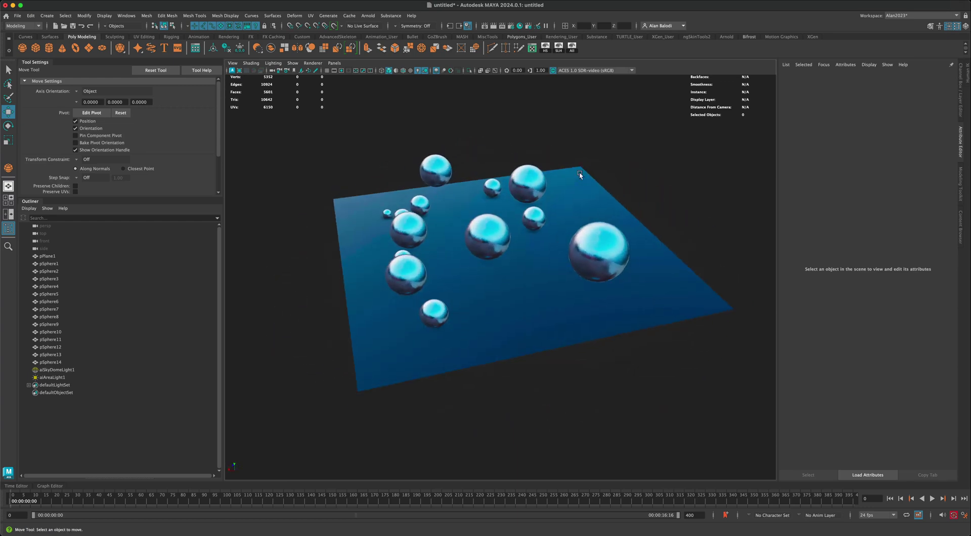
# Open Render Settings on the Common tab, keeping Arnold Renderer as the renderer
pyautogui.click(511, 26)
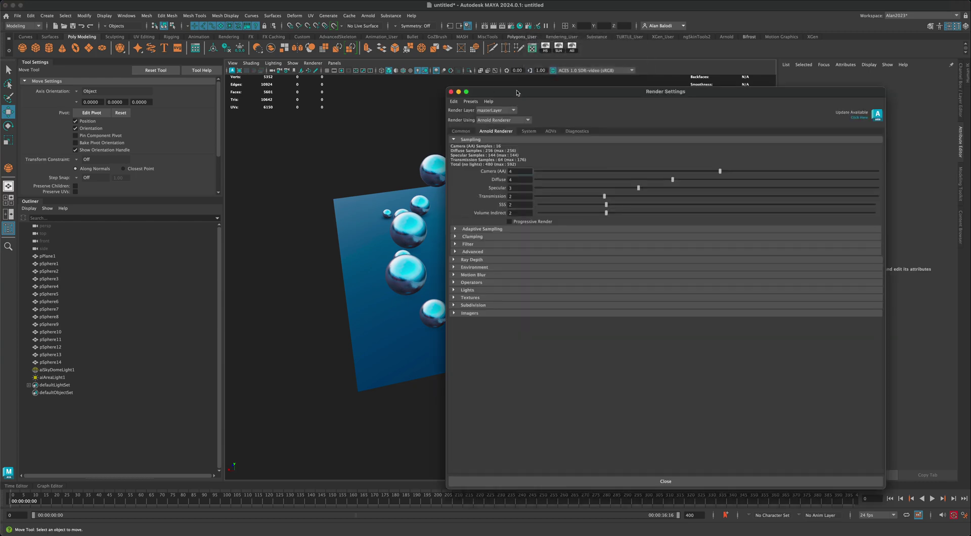
pyautogui.moveTo(516, 92); pyautogui.dragTo(489, 91)
pyautogui.click(433, 130)
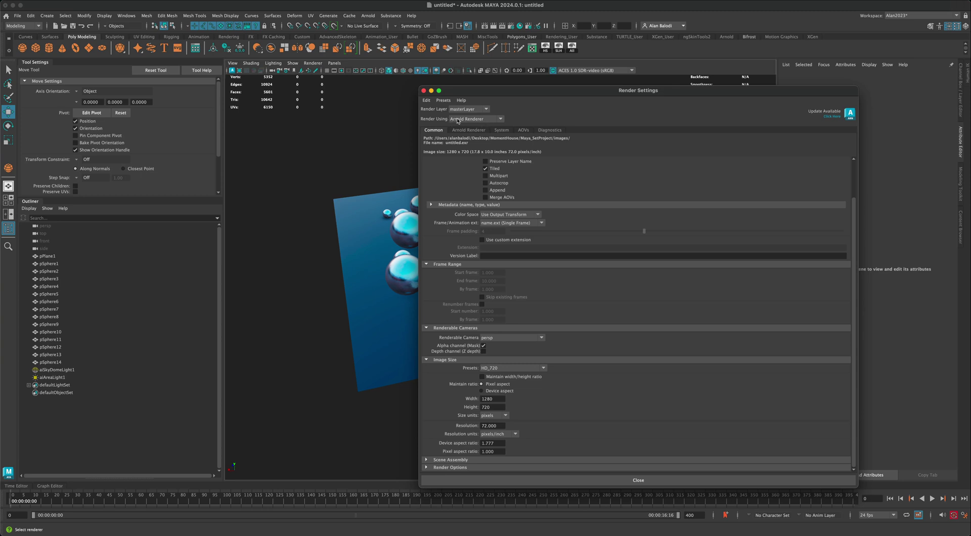
pyautogui.click(474, 119)
pyautogui.click(472, 173)
# Keep name.ext (Single Frame) output and the HD_720 1280×720 image size preset
pyautogui.moveTo(535, 91); pyautogui.dragTo(580, 92)
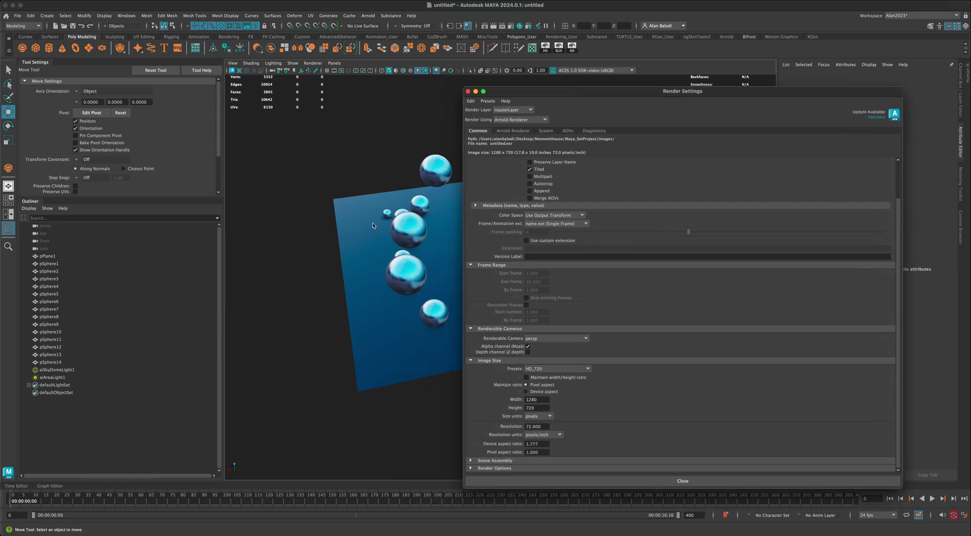
pyautogui.click(561, 224)
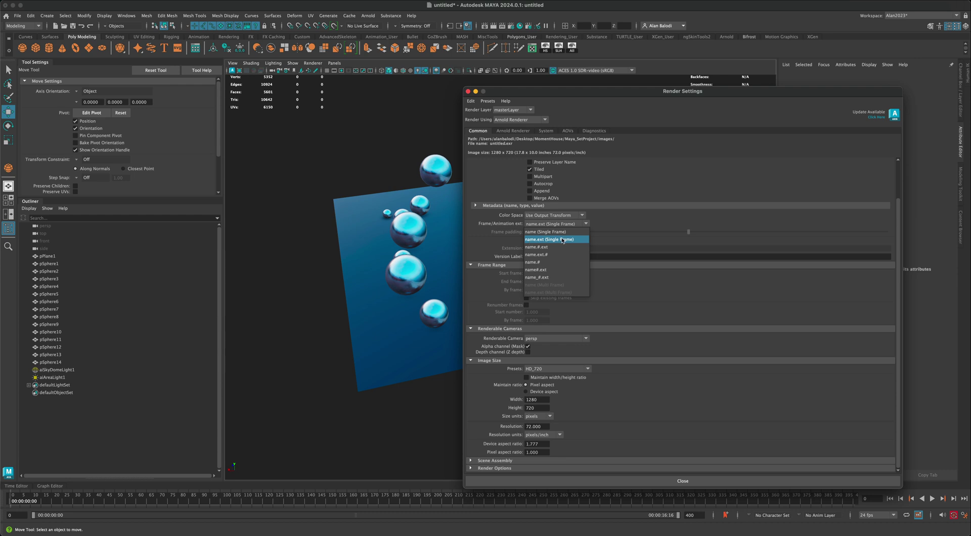
pyautogui.click(589, 225)
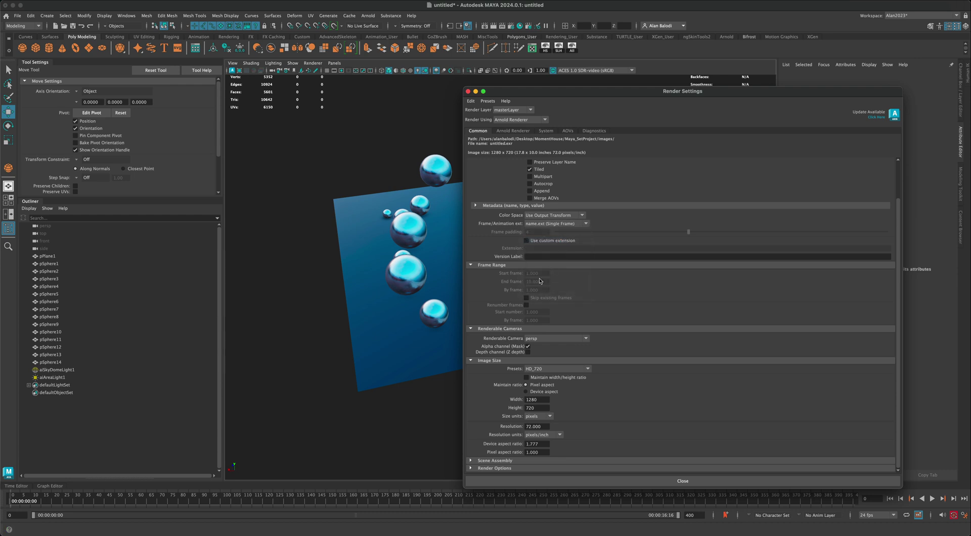
pyautogui.click(553, 369)
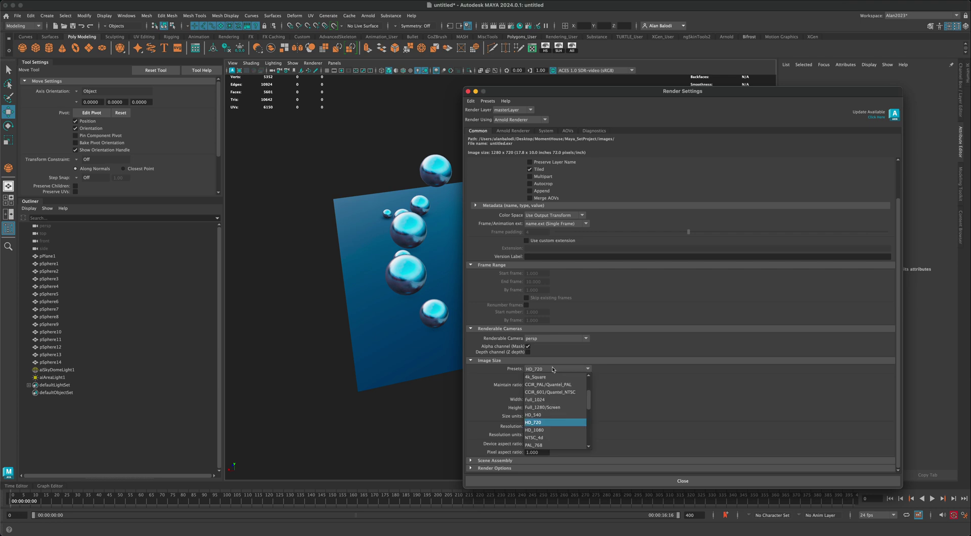
pyautogui.click(548, 423)
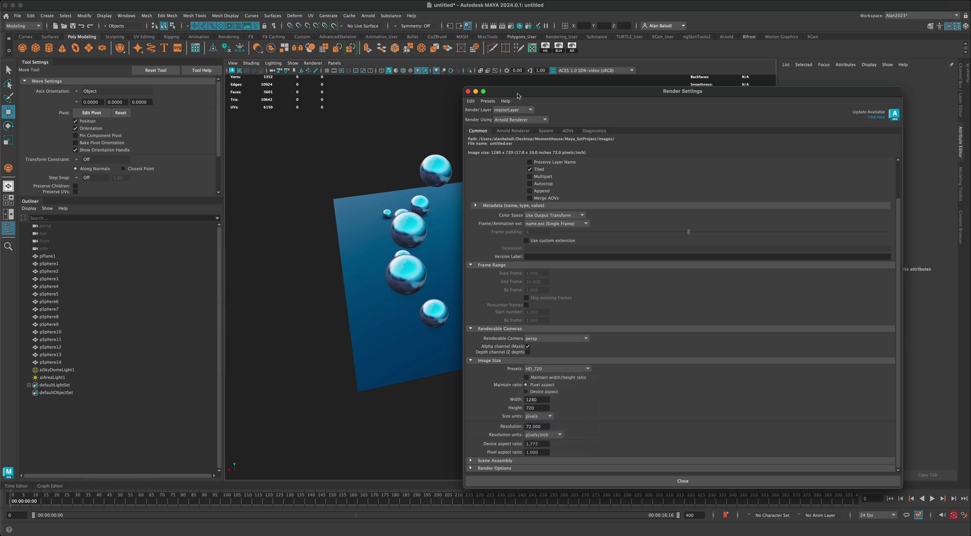
# Show the Arnold Renderer tab and inspect the Camera (AA) 4 and Diffuse sample values
pyautogui.moveTo(518, 94); pyautogui.dragTo(505, 89)
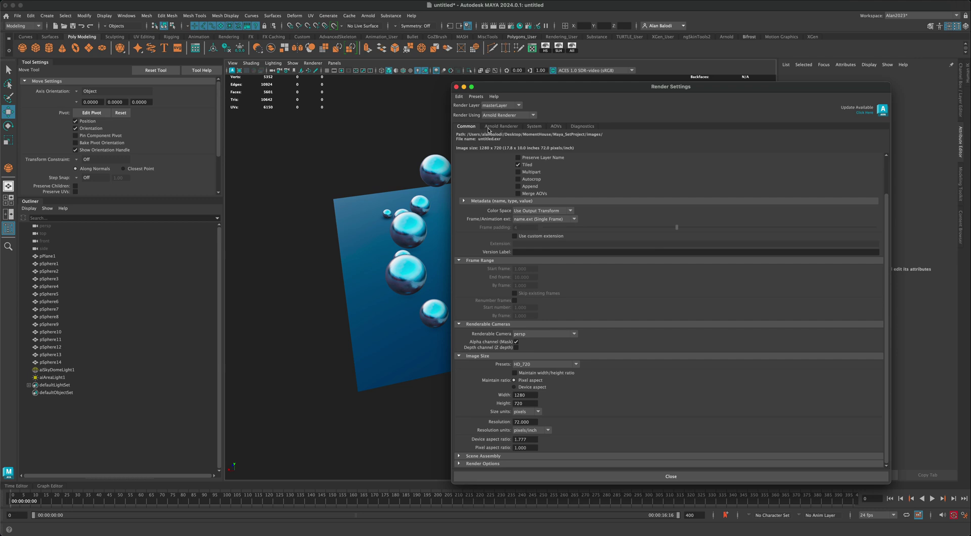
pyautogui.click(491, 128)
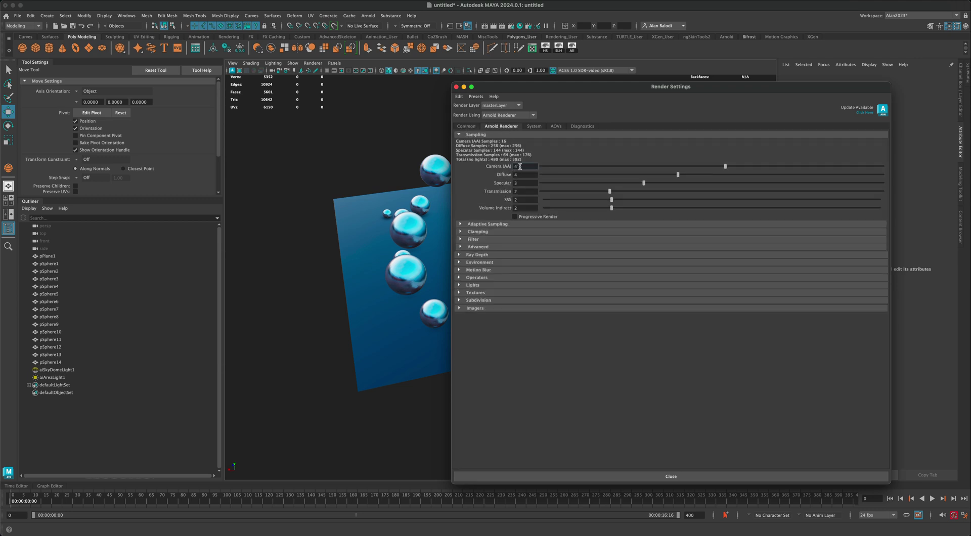
pyautogui.moveTo(520, 166); pyautogui.dragTo(511, 167)
pyautogui.doubleClick(523, 175)
pyautogui.click(517, 166)
# Move Render Settings down to uncover the scene and select the sky dome light
pyautogui.moveTo(574, 89); pyautogui.dragTo(686, 102)
pyautogui.keyDown('alt'); pyautogui.moveTo(509, 127); pyautogui.dragTo(496, 159); pyautogui.keyUp('alt')
pyautogui.moveTo(613, 102); pyautogui.dragTo(528, 347)
pyautogui.click(66, 370)
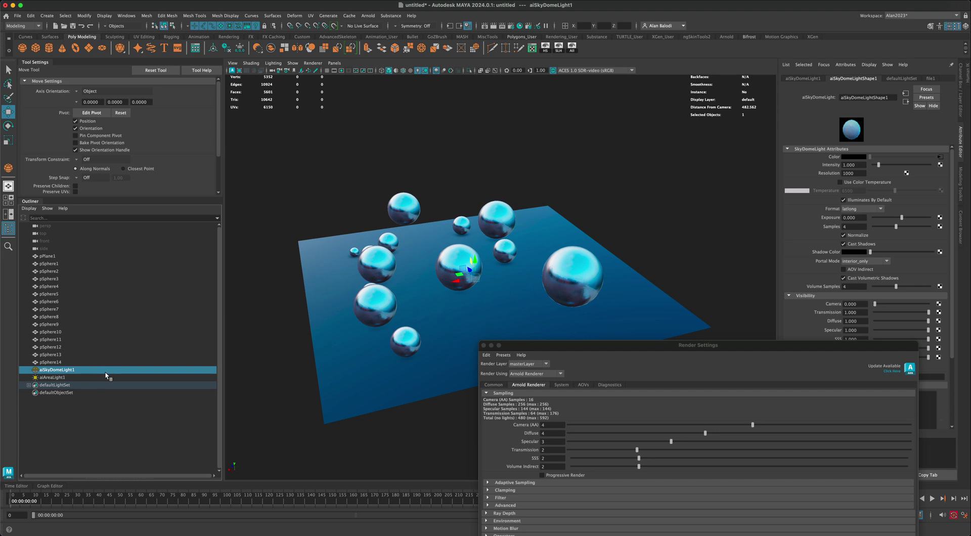
# Check the sky dome light's Samples and Volume Samples values
pyautogui.click(853, 287)
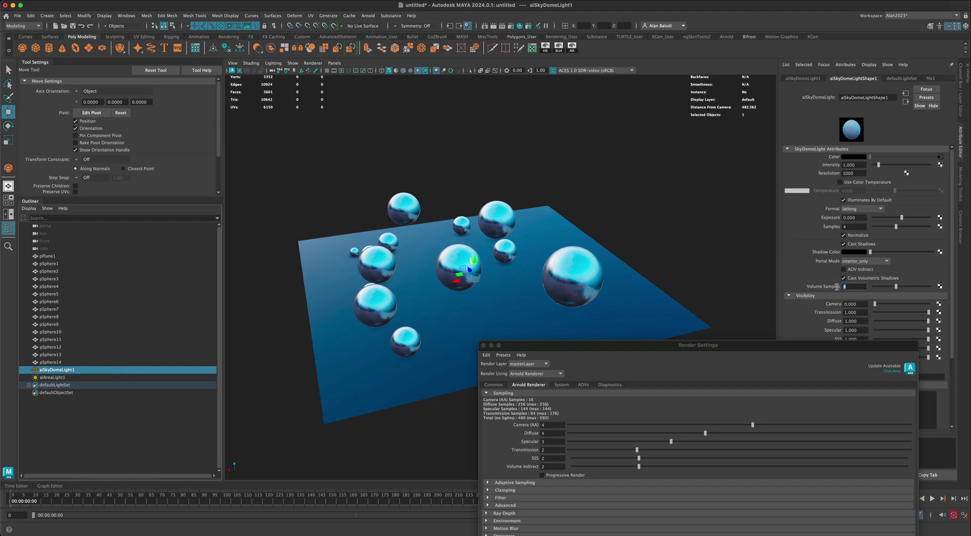
pyautogui.click(850, 226)
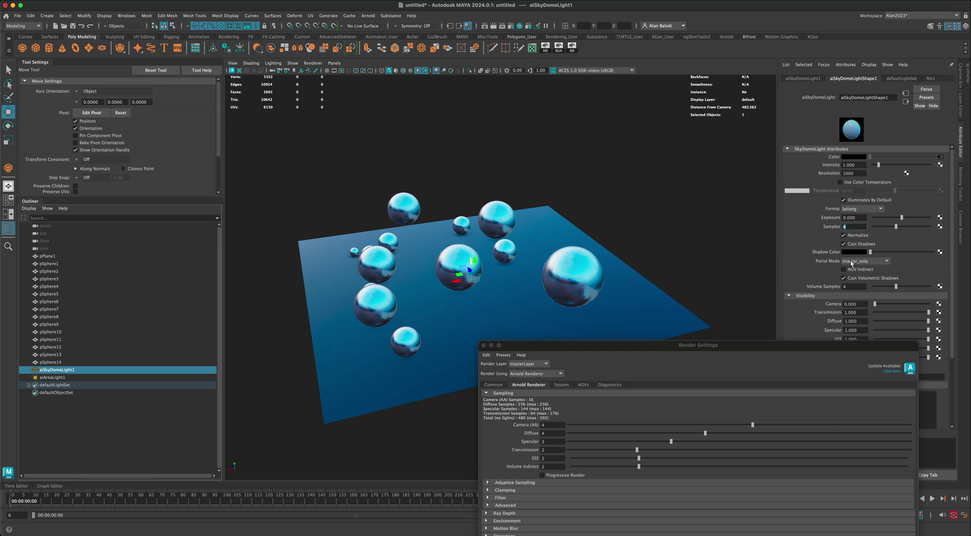
pyautogui.click(846, 287)
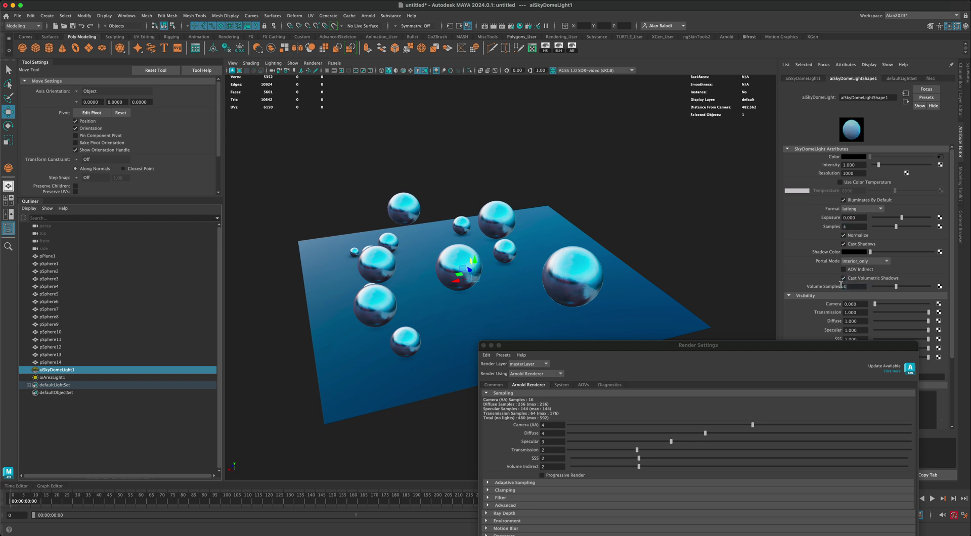
# Select the area light, confirm Volume Samples at 4, and re-angle the view on the spheres
pyautogui.click(66, 378)
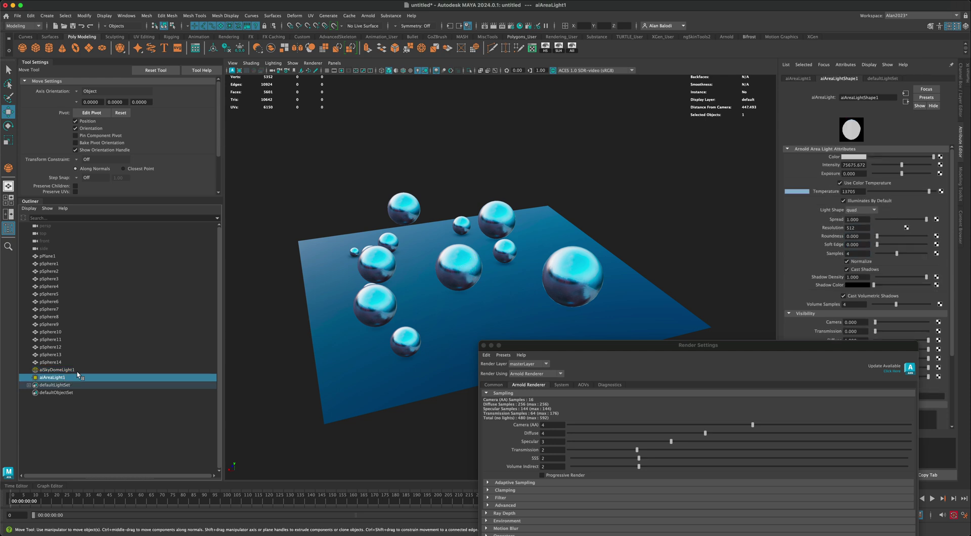
pyautogui.click(848, 304)
pyautogui.keyDown('alt'); pyautogui.moveTo(680, 252); pyautogui.dragTo(703, 243); pyautogui.keyUp('alt')
pyautogui.keyDown('alt'); pyautogui.moveTo(703, 243); pyautogui.dragTo(704, 239, button='right'); pyautogui.keyUp('alt')
pyautogui.keyDown('alt'); pyautogui.moveTo(704, 240); pyautogui.dragTo(686, 185); pyautogui.keyUp('alt')
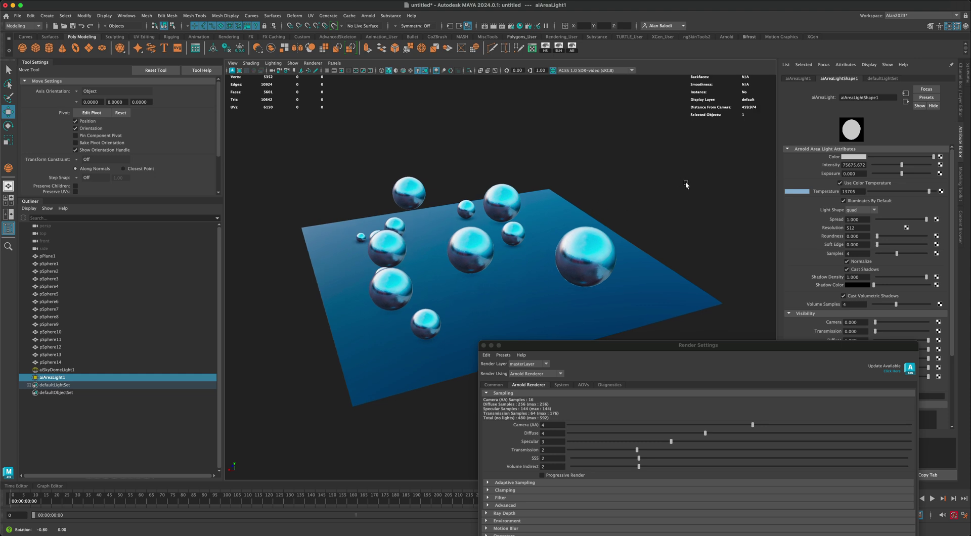
# Render the frame in Arnold, start IPR, and orbit to preview the spheres from several angles
pyautogui.click(493, 27)
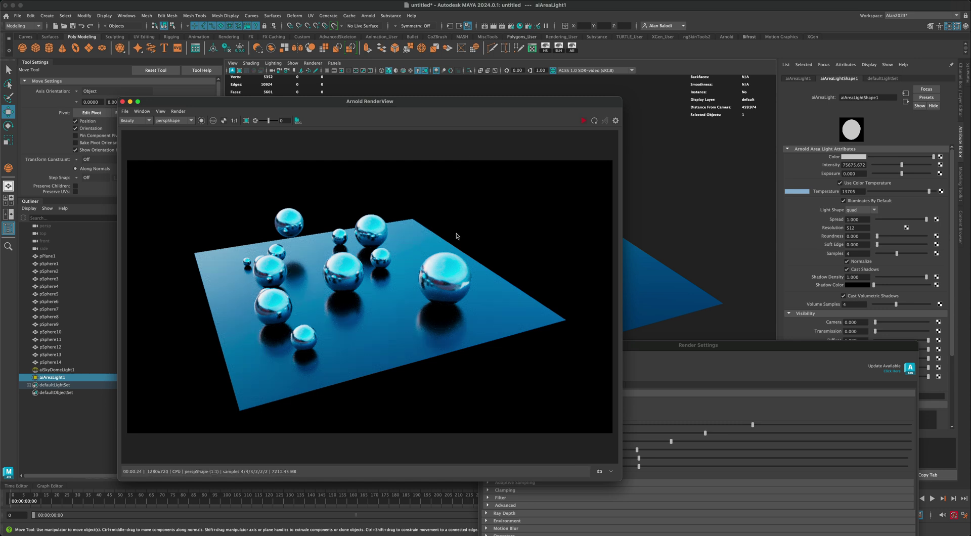
pyautogui.moveTo(537, 104); pyautogui.dragTo(560, 101)
pyautogui.click(580, 118)
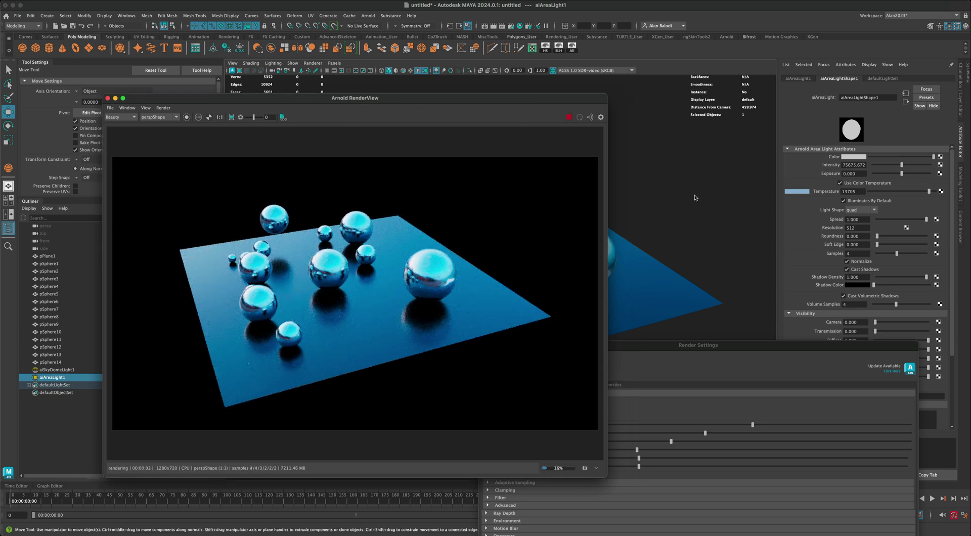
pyautogui.keyDown('alt'); pyautogui.moveTo(693, 232); pyautogui.dragTo(662, 231); pyautogui.keyUp('alt')
pyautogui.moveTo(741, 245)
pyautogui.keyDown('alt'); pyautogui.mouseDown()
pyautogui.moveTo(696, 232)
pyautogui.moveTo(729, 231)
pyautogui.moveTo(730, 245)
pyautogui.mouseUp(); pyautogui.keyUp('alt')
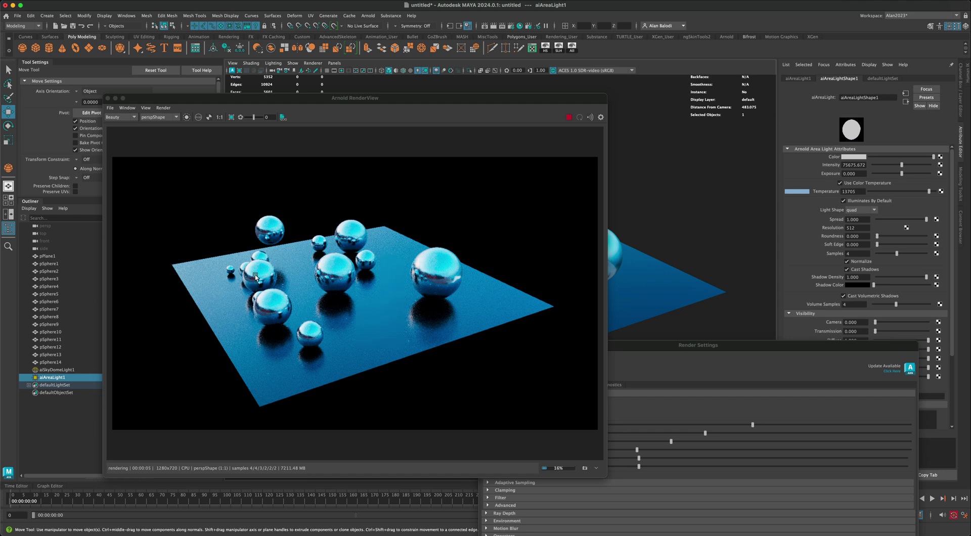
pyautogui.keyDown('alt'); pyautogui.moveTo(687, 177); pyautogui.dragTo(646, 165); pyautogui.keyUp('alt')
pyautogui.click(409, 251)
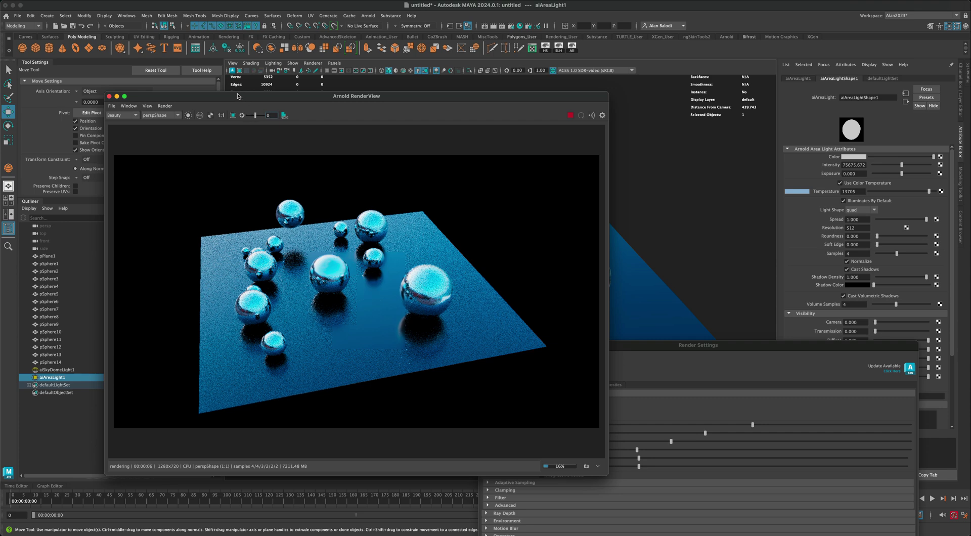
# Close the RenderView and Render Settings windows and re-orbit the scene
pyautogui.click(109, 96)
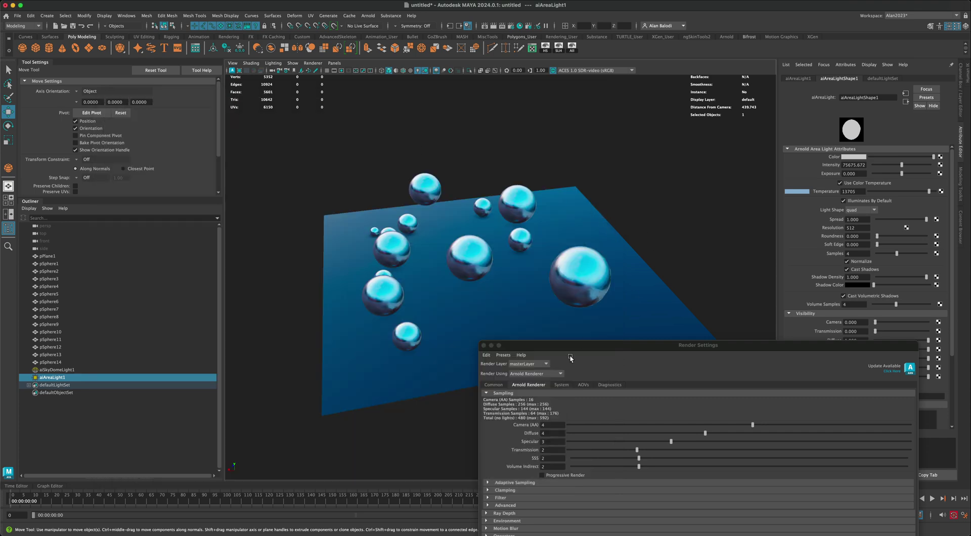
pyautogui.moveTo(493, 345); pyautogui.dragTo(252, 294)
pyautogui.click(525, 302)
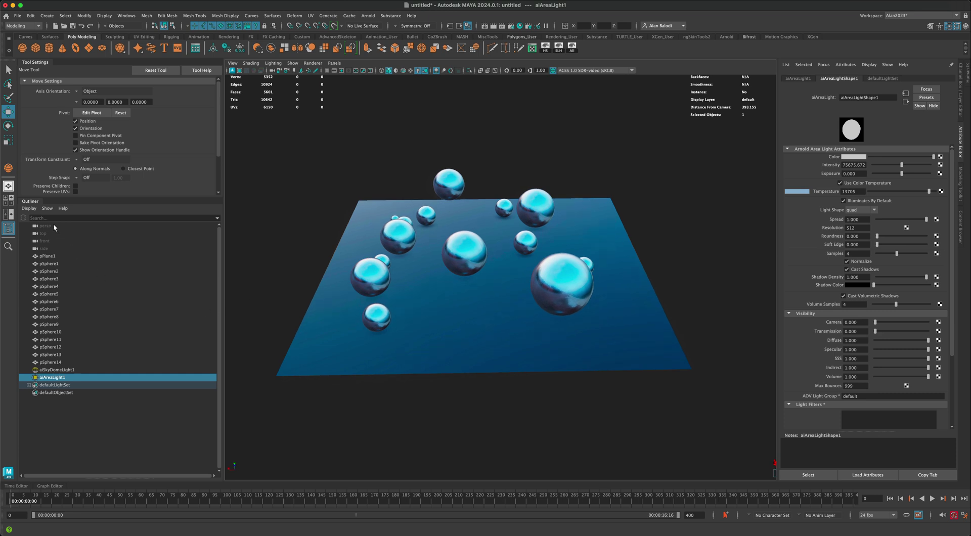
pyautogui.moveTo(308, 264)
pyautogui.keyDown('alt'); pyautogui.mouseDown()
pyautogui.moveTo(319, 265)
pyautogui.moveTo(299, 291)
pyautogui.moveTo(303, 271)
pyautogui.moveTo(292, 269)
pyautogui.mouseUp(); pyautogui.keyUp('alt')
pyautogui.keyDown('alt'); pyautogui.moveTo(448, 338); pyautogui.dragTo(291, 227); pyautogui.keyUp('alt')
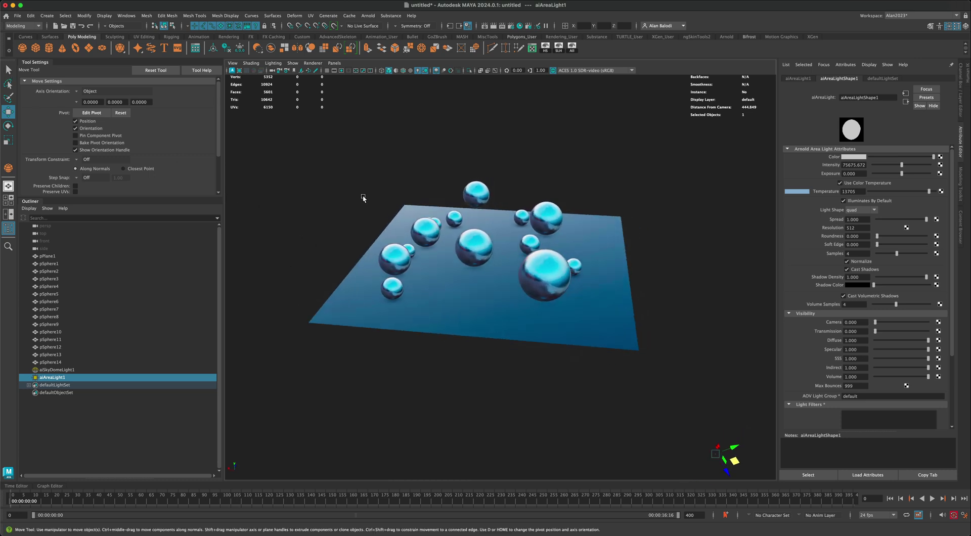
pyautogui.keyDown('alt'); pyautogui.moveTo(362, 197); pyautogui.dragTo(339, 198); pyautogui.keyUp('alt')
pyautogui.click(8, 70)
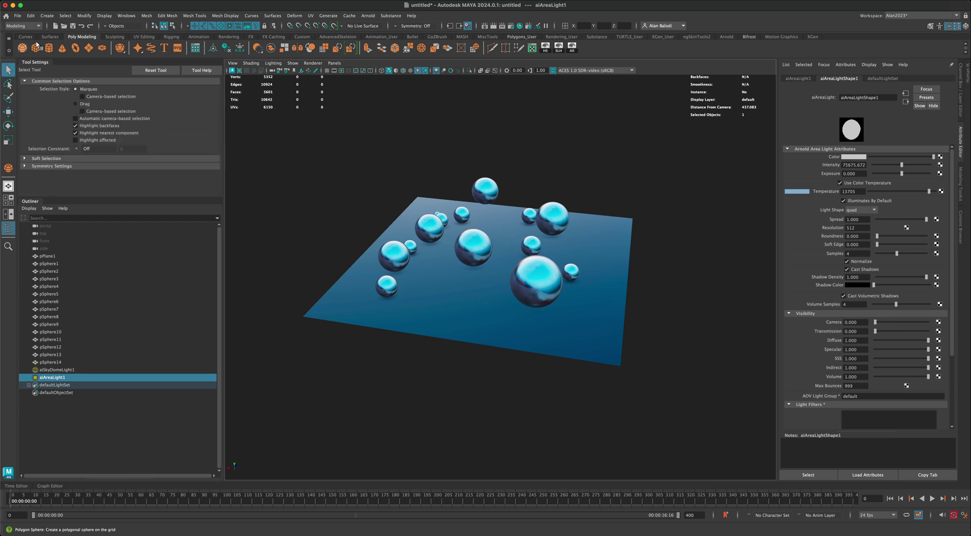
# Create a new camera from Create > Cameras and scale it up for visibility
pyautogui.click(47, 17)
pyautogui.moveTo(126, 67)
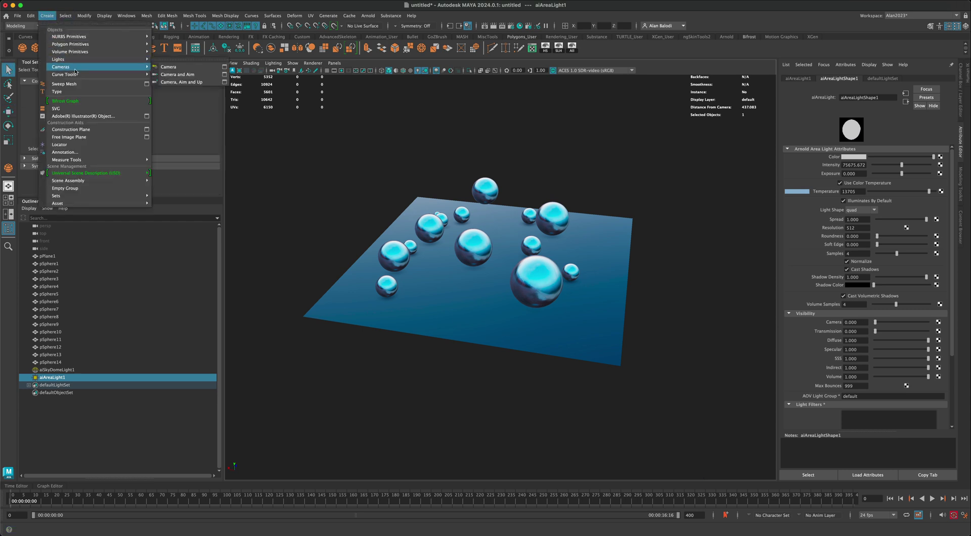
pyautogui.click(179, 70)
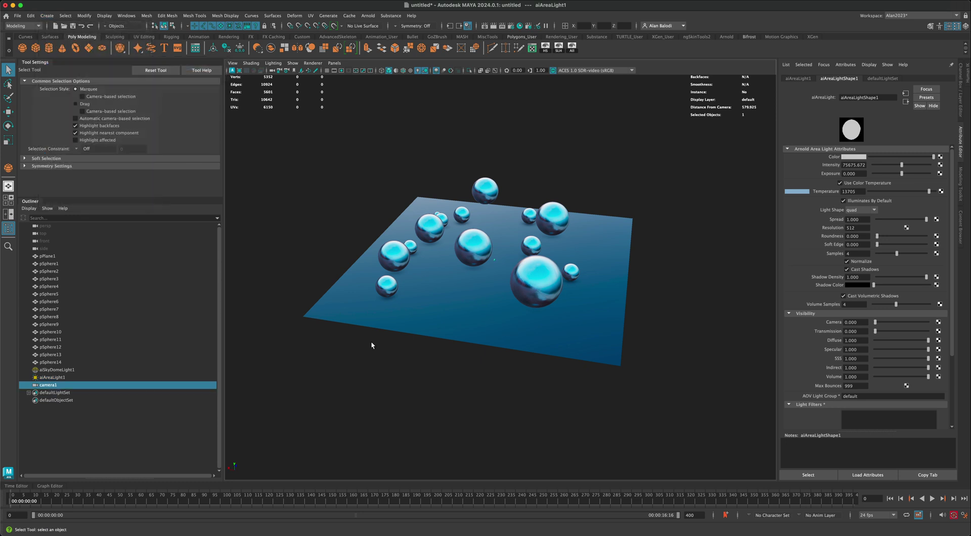
pyautogui.press('r')
pyautogui.moveTo(494, 260); pyautogui.dragTo(557, 208)
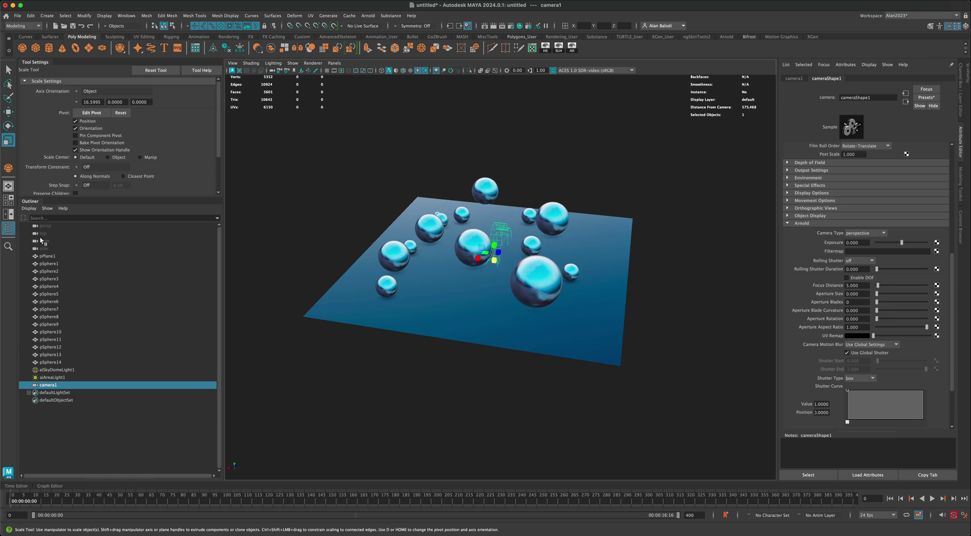
# Move camera1 to the plane's left edge and rotate it to face the chrome spheres
pyautogui.click(9, 112)
pyautogui.keyDown('alt'); pyautogui.moveTo(396, 358); pyautogui.dragTo(408, 327); pyautogui.keyUp('alt')
pyautogui.moveTo(512, 254); pyautogui.dragTo(309, 329)
pyautogui.click(9, 126)
pyautogui.keyDown('alt'); pyautogui.moveTo(353, 382); pyautogui.dragTo(400, 356); pyautogui.keyUp('alt')
pyautogui.moveTo(354, 328); pyautogui.dragTo(346, 308)
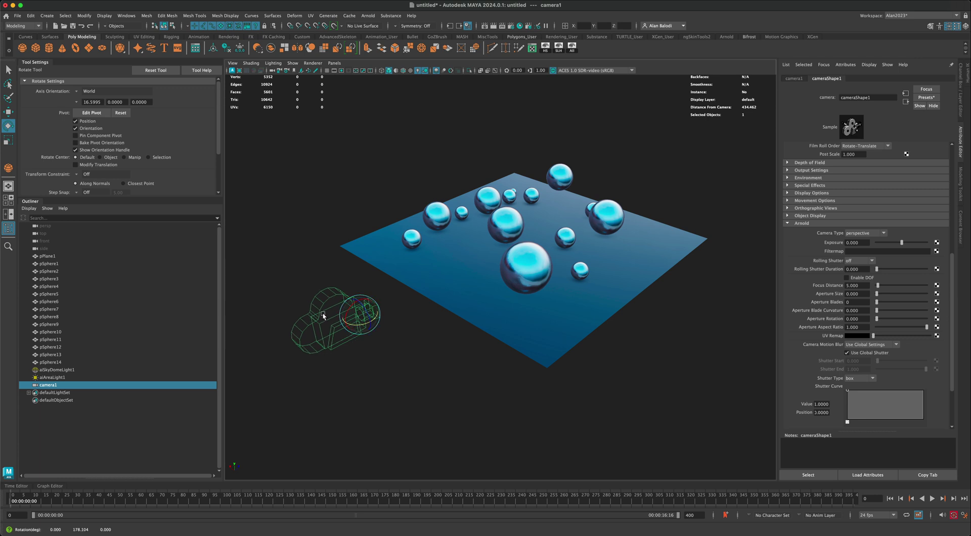
# Switch the viewport to look through camera1 via Panels > Perspective
pyautogui.keyDown('alt'); pyautogui.moveTo(497, 268); pyautogui.dragTo(455, 348); pyautogui.keyUp('alt')
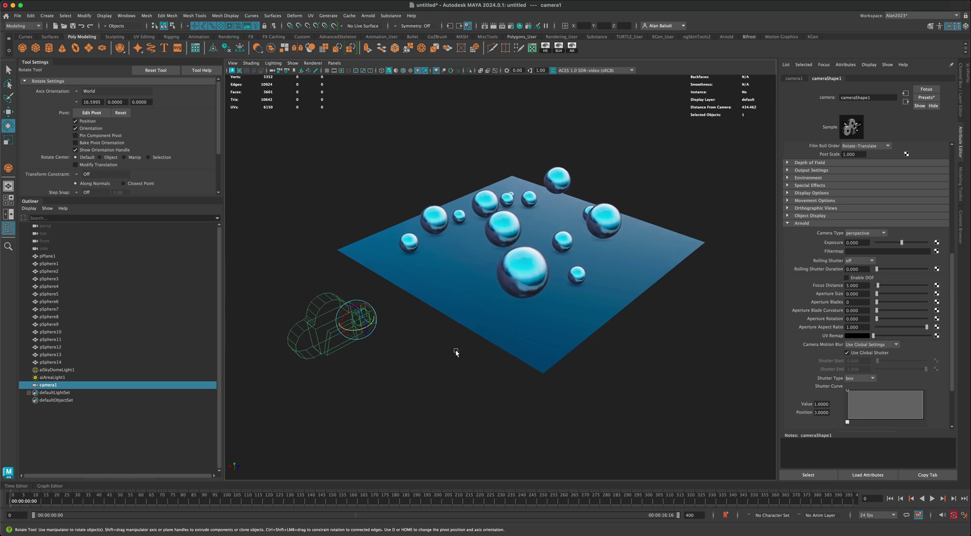
pyautogui.click(334, 63)
pyautogui.moveTo(364, 73)
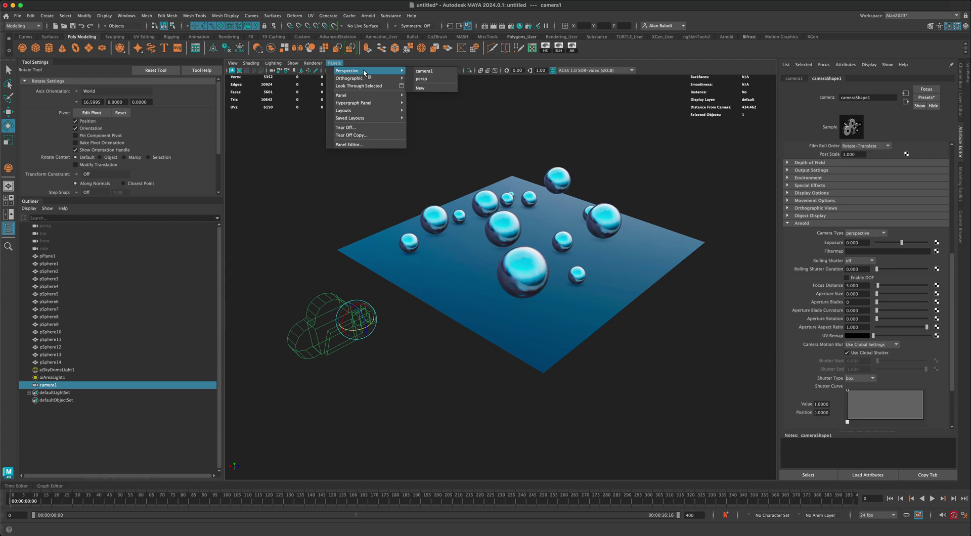
pyautogui.click(437, 72)
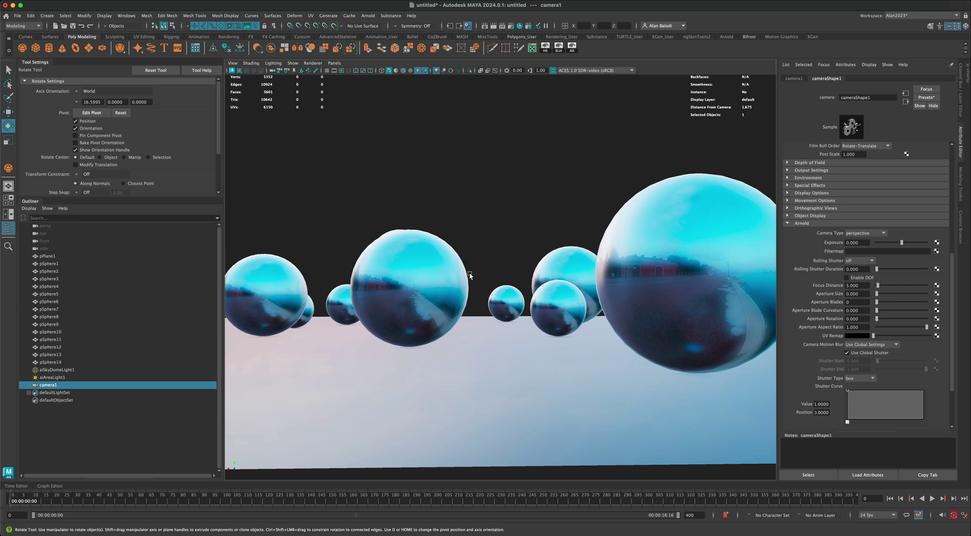
# Tumble and dolly camera1 to frame the chrome spheres closely from a raised angle
pyautogui.keyDown('alt'); pyautogui.moveTo(513, 253); pyautogui.dragTo(503, 258); pyautogui.keyUp('alt')
pyautogui.scroll(-10, 501, 260)
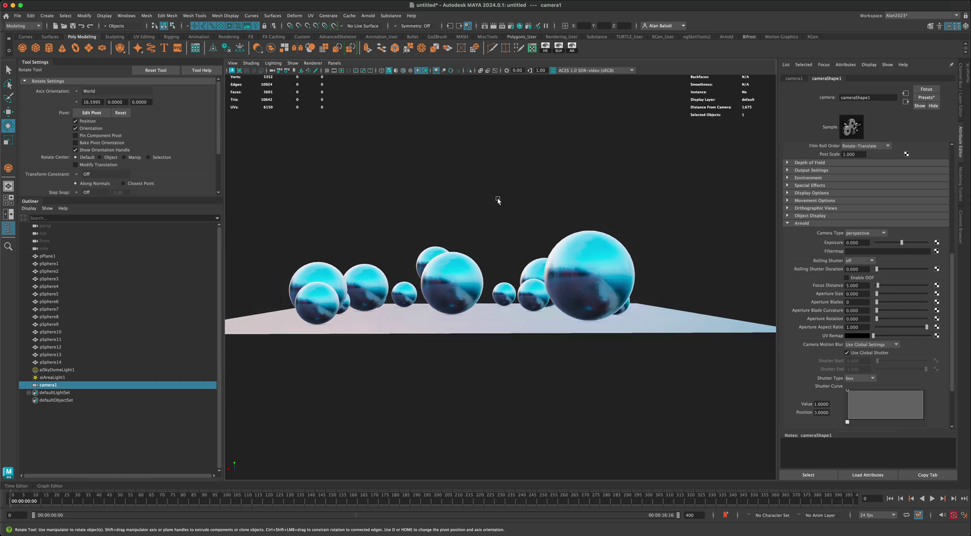
pyautogui.keyDown('alt'); pyautogui.moveTo(493, 192); pyautogui.dragTo(442, 167); pyautogui.keyUp('alt')
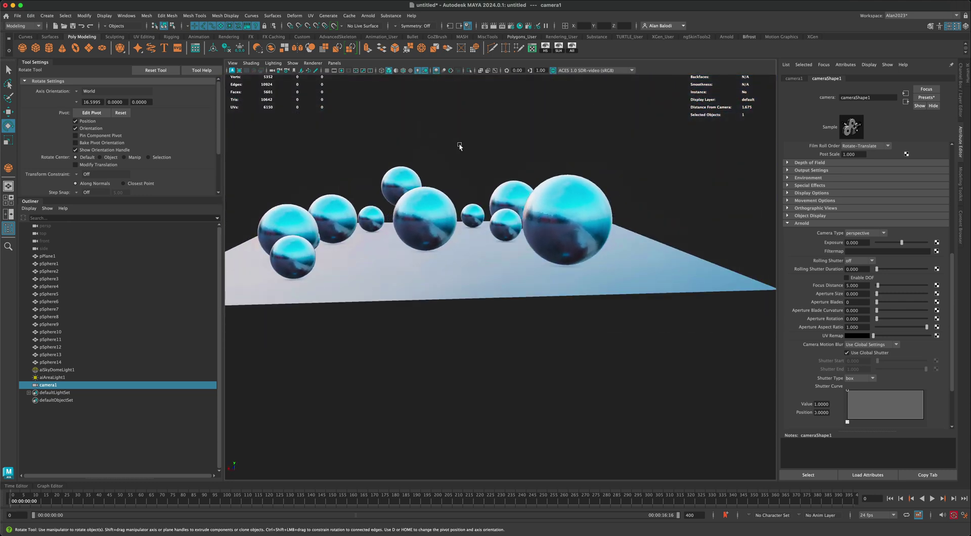
pyautogui.keyDown('alt'); pyautogui.moveTo(457, 172); pyautogui.dragTo(480, 214, button='right'); pyautogui.keyUp('alt')
pyautogui.keyDown('alt'); pyautogui.moveTo(480, 214); pyautogui.dragTo(475, 177); pyautogui.keyUp('alt')
pyautogui.keyDown('alt'); pyautogui.moveTo(476, 177); pyautogui.dragTo(554, 324, button='right'); pyautogui.keyUp('alt')
pyautogui.keyDown('alt'); pyautogui.moveTo(553, 324); pyautogui.dragTo(581, 182); pyautogui.keyUp('alt')
pyautogui.keyDown('alt'); pyautogui.moveTo(581, 182); pyautogui.dragTo(505, 153, button='right'); pyautogui.keyUp('alt')
pyautogui.keyDown('alt'); pyautogui.moveTo(505, 152); pyautogui.dragTo(555, 169); pyautogui.keyUp('alt')
# Select centre sphere pSphere6 and enable the Object Details heads-up display, showing distance 161.15
pyautogui.click(9, 70)
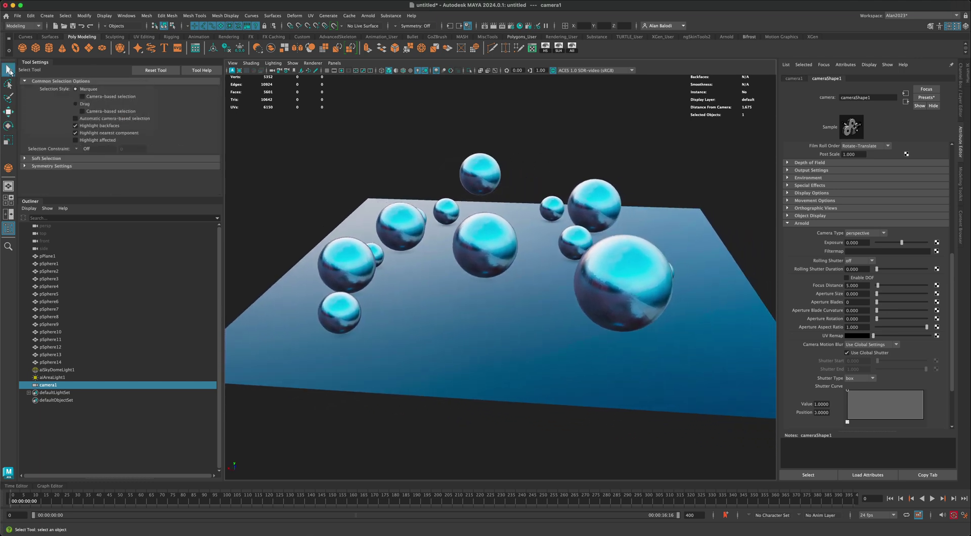
pyautogui.click(468, 247)
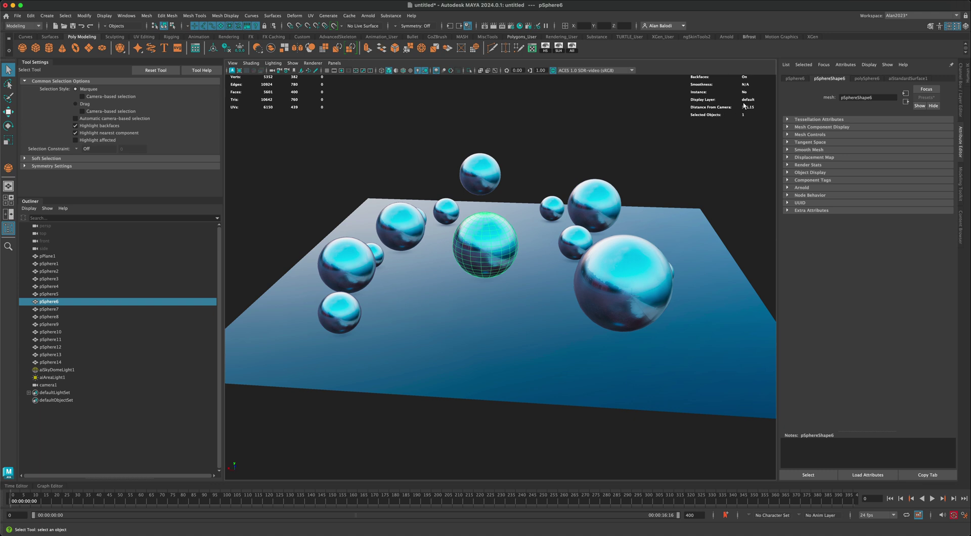
pyautogui.click(104, 16)
pyautogui.moveTo(126, 44)
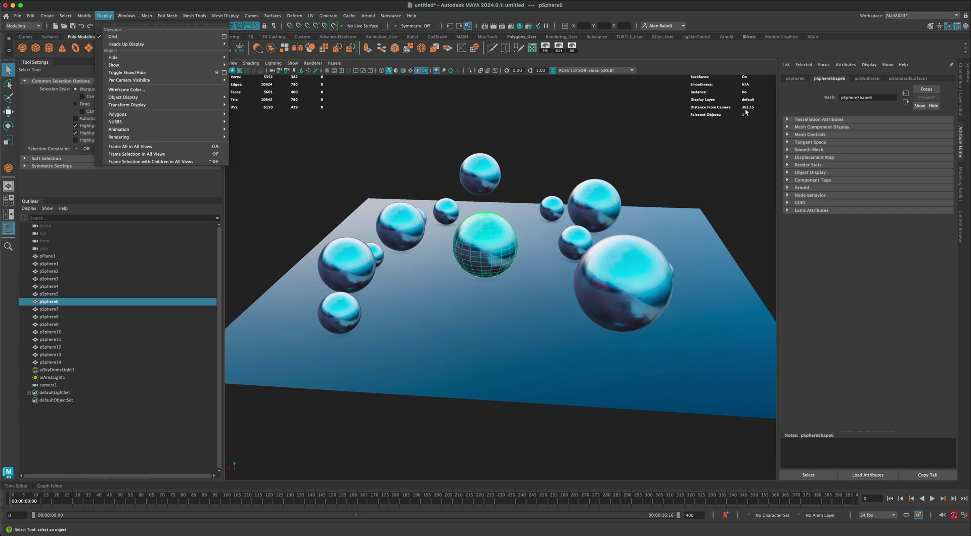
# Select camera1, expand its Arnold attributes with DOF enabled, and select the Focus Distance field at 5.000
pyautogui.click(51, 388)
pyautogui.click(49, 386)
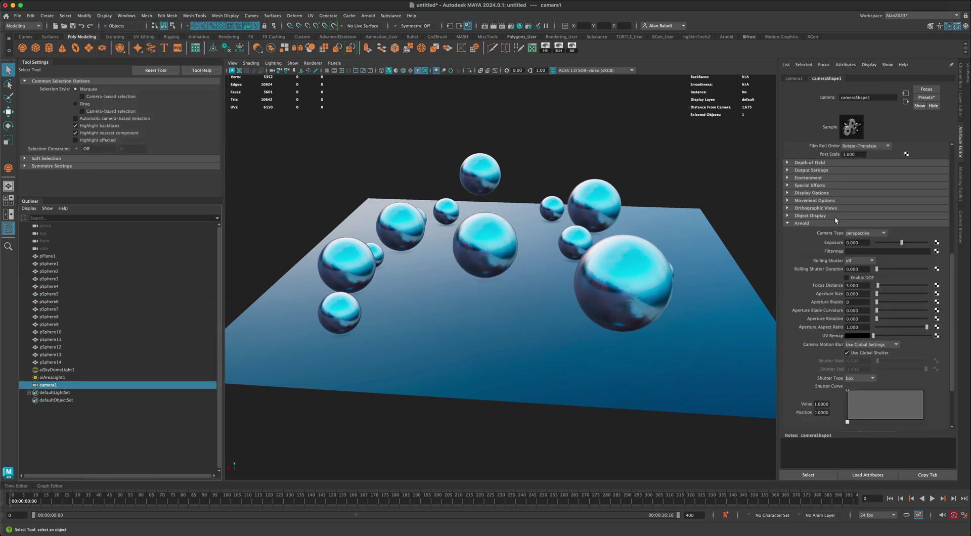
pyautogui.scroll(2, 809, 244)
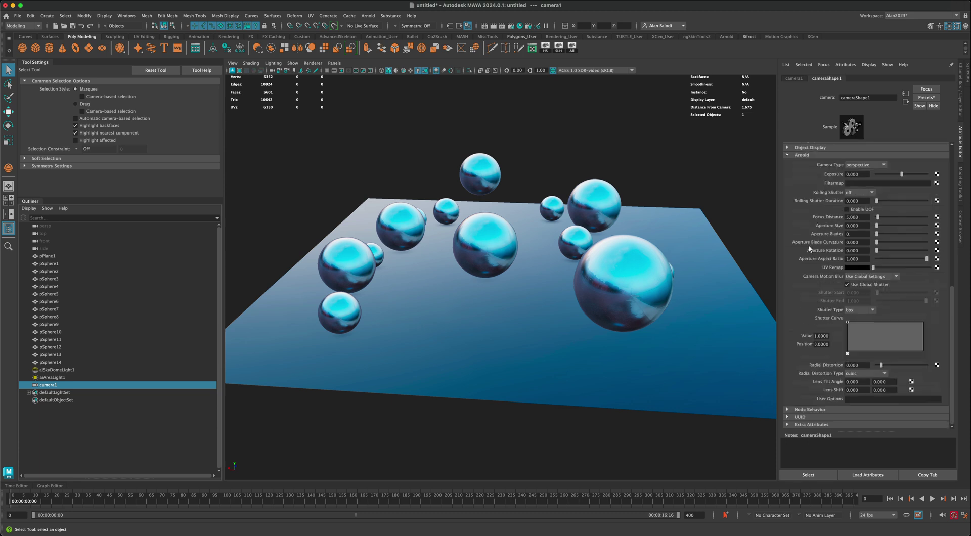
pyautogui.click(808, 247)
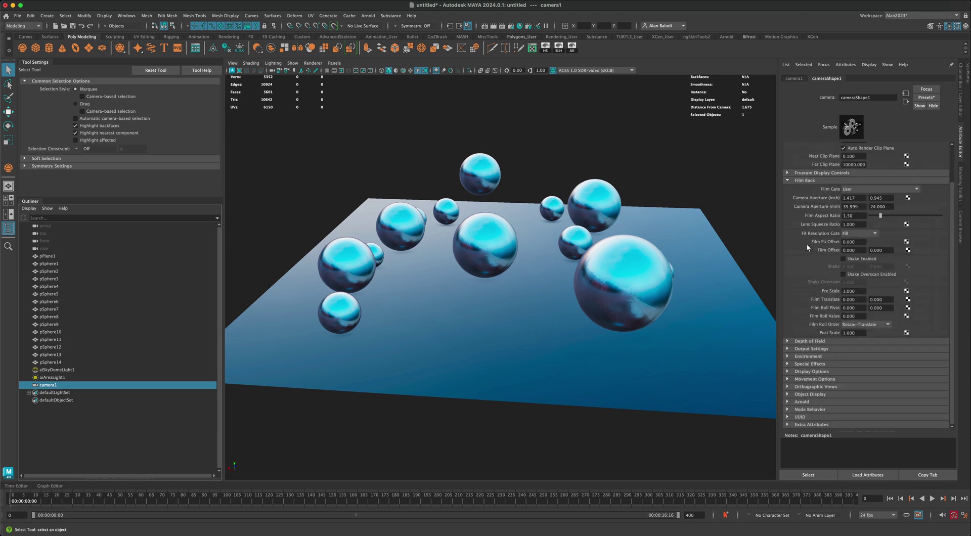
pyautogui.click(797, 403)
pyautogui.scroll(-5, 797, 404)
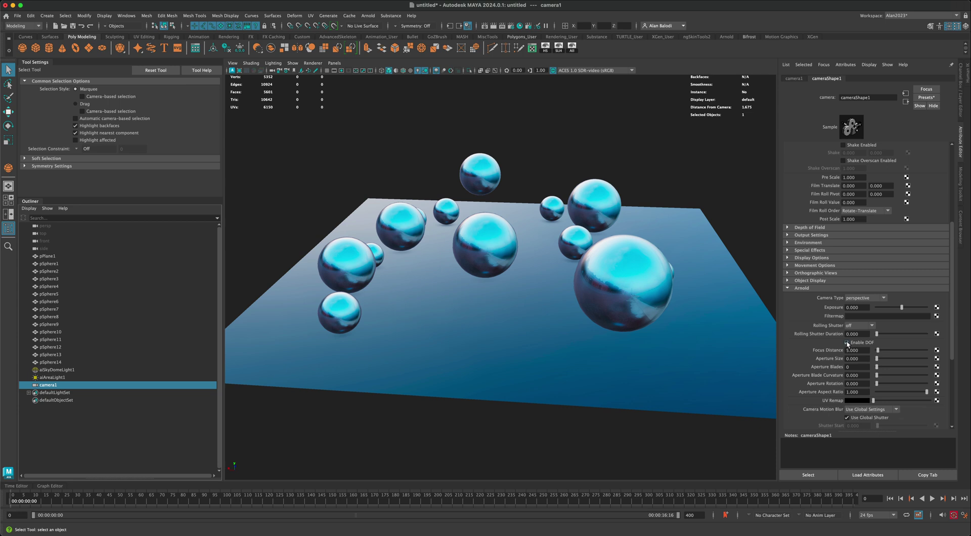
pyautogui.scroll(-3, 826, 342)
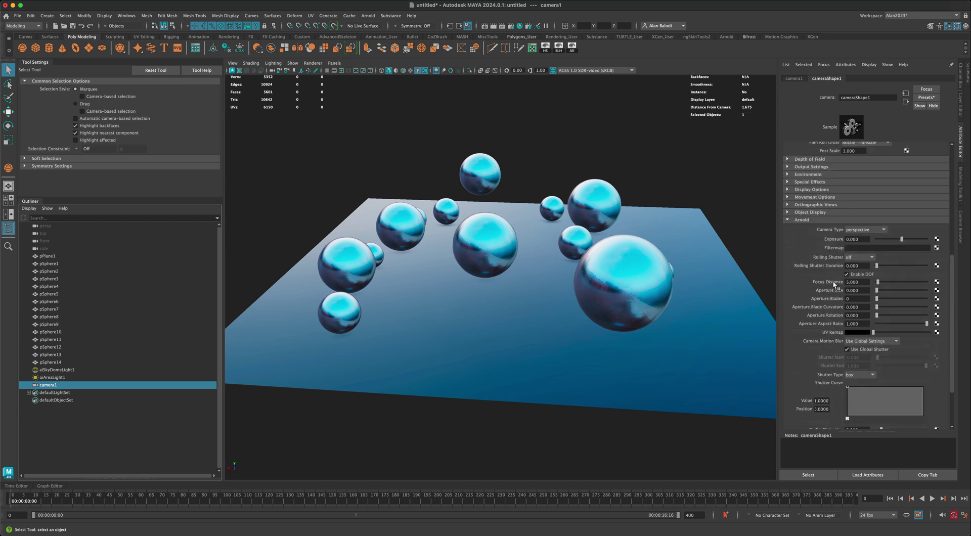
pyautogui.moveTo(860, 281); pyautogui.dragTo(844, 280)
# Set camera1's Arnold Focus Distance to 361.15 and Aperture Size to 20
pyautogui.click(489, 243)
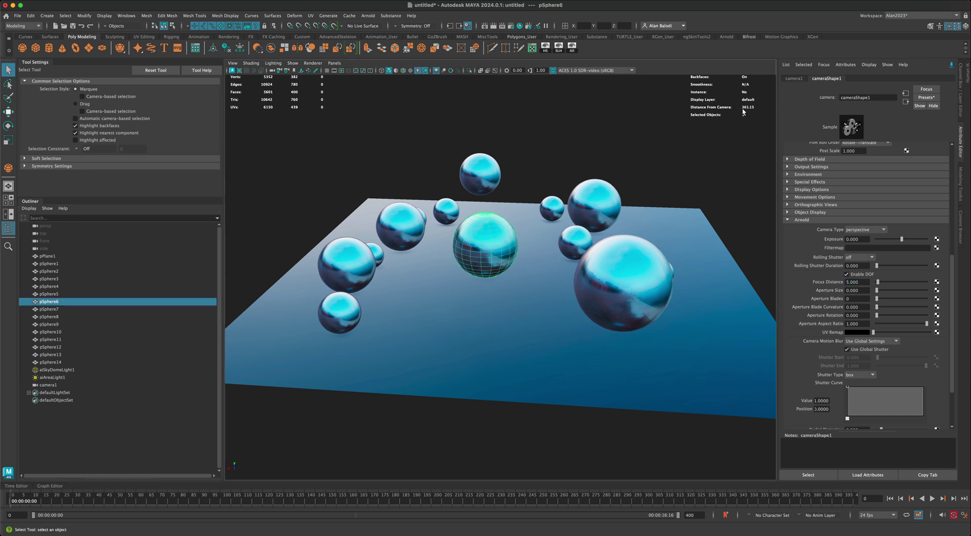
pyautogui.click(863, 281)
pyautogui.press('super+a')
pyautogui.write('6')
pyautogui.write('1.15')
pyautogui.press('Return')
pyautogui.moveTo(860, 290); pyautogui.dragTo(841, 292)
pyautogui.write('2')
pyautogui.press('Return')
# Render camera1 in Arnold with depth-of-field blur, then unpin the Attribute Editor and show aiSkyDomeLight1
pyautogui.click(494, 26)
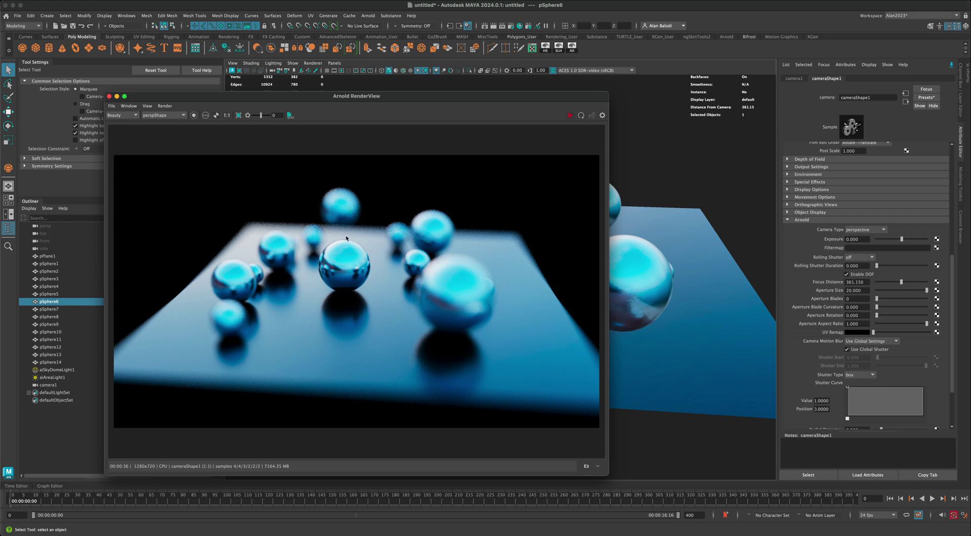
pyautogui.moveTo(311, 98); pyautogui.dragTo(344, 93)
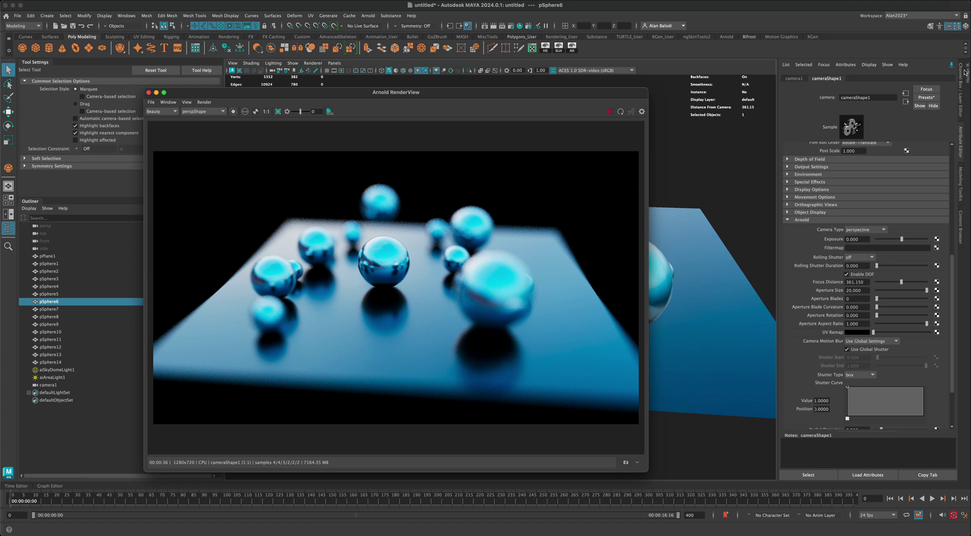
pyautogui.click(951, 65)
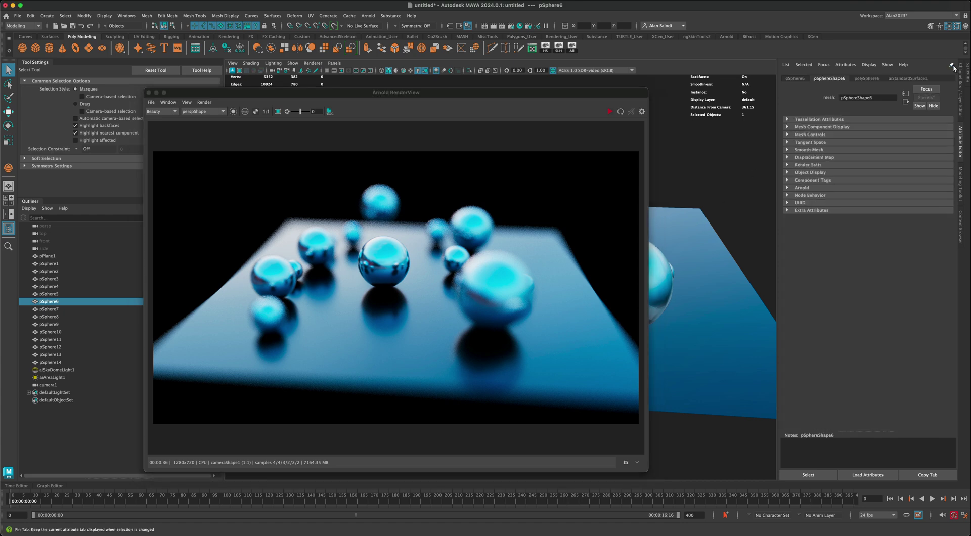
pyautogui.click(57, 369)
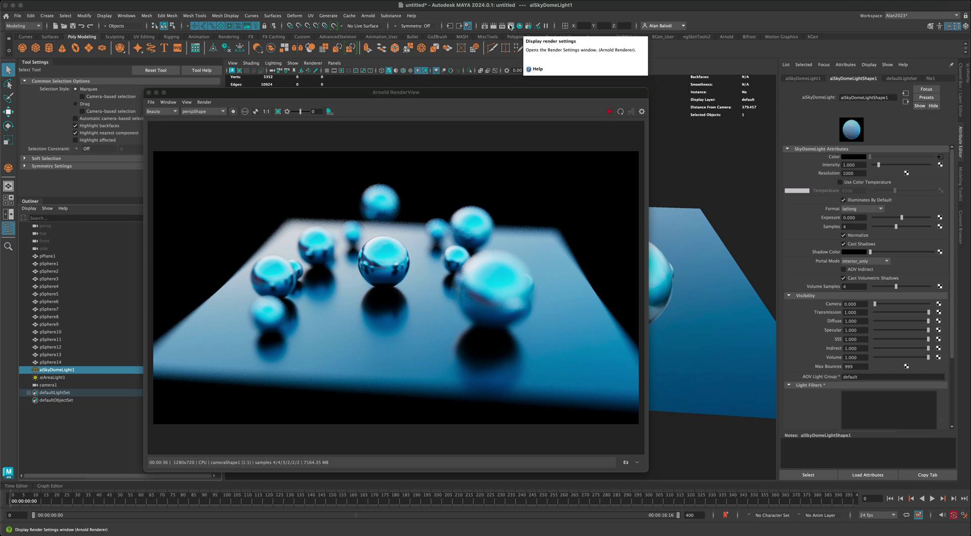
# Reopen Render Settings on Arnold sampling (Camera AA 4, Diffuse 4, Specular 3, Transmission 2) beside the RenderView
pyautogui.click(511, 27)
pyautogui.moveTo(589, 138); pyautogui.dragTo(500, 138)
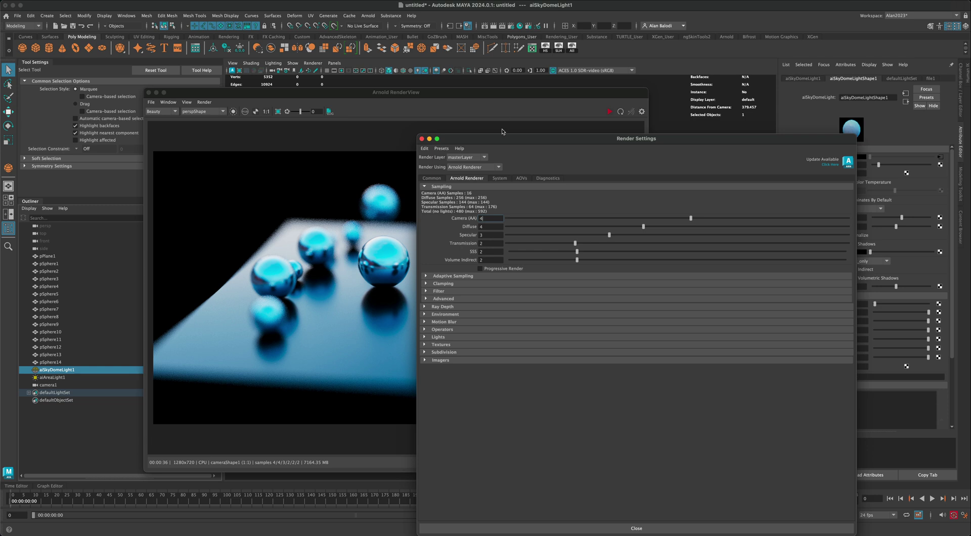
pyautogui.moveTo(496, 139); pyautogui.dragTo(506, 119)
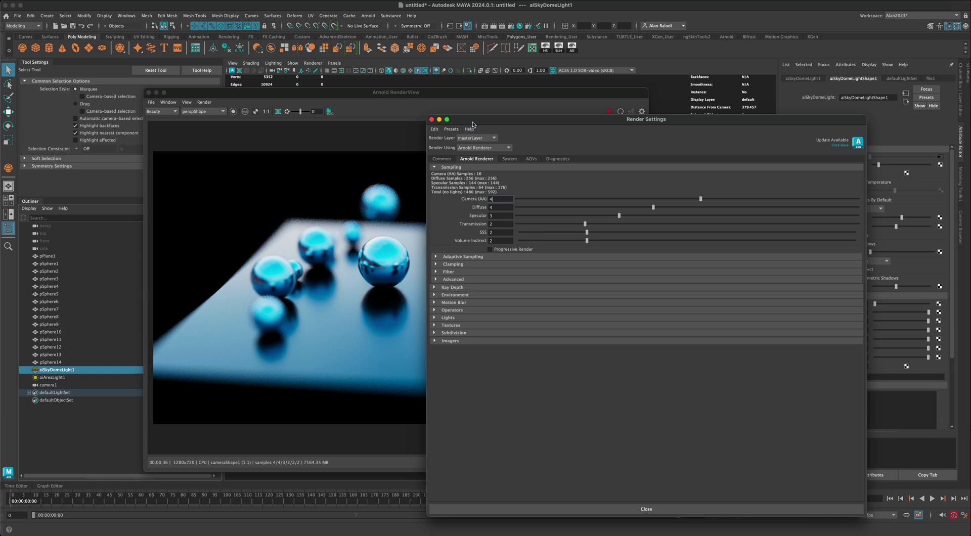
pyautogui.moveTo(474, 124); pyautogui.dragTo(451, 126)
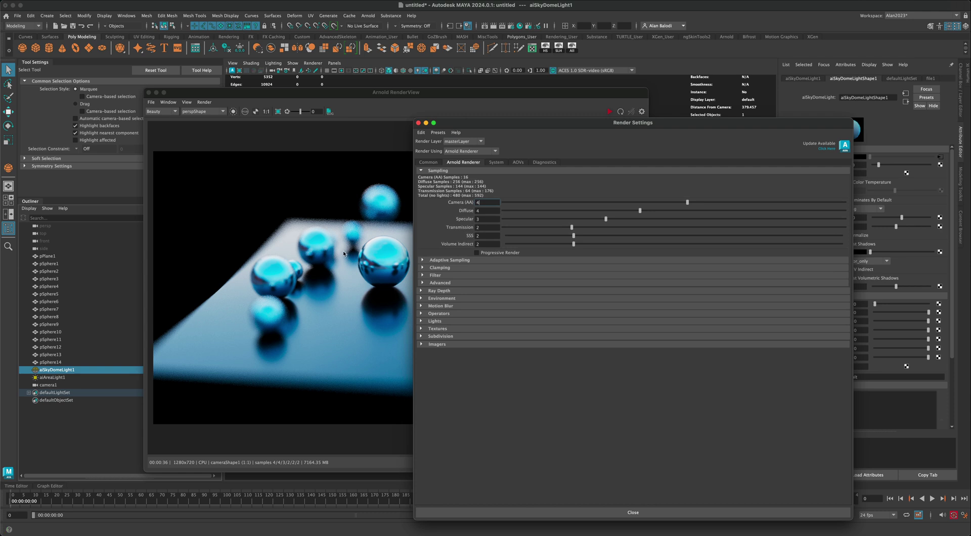
pyautogui.moveTo(473, 122); pyautogui.dragTo(513, 133)
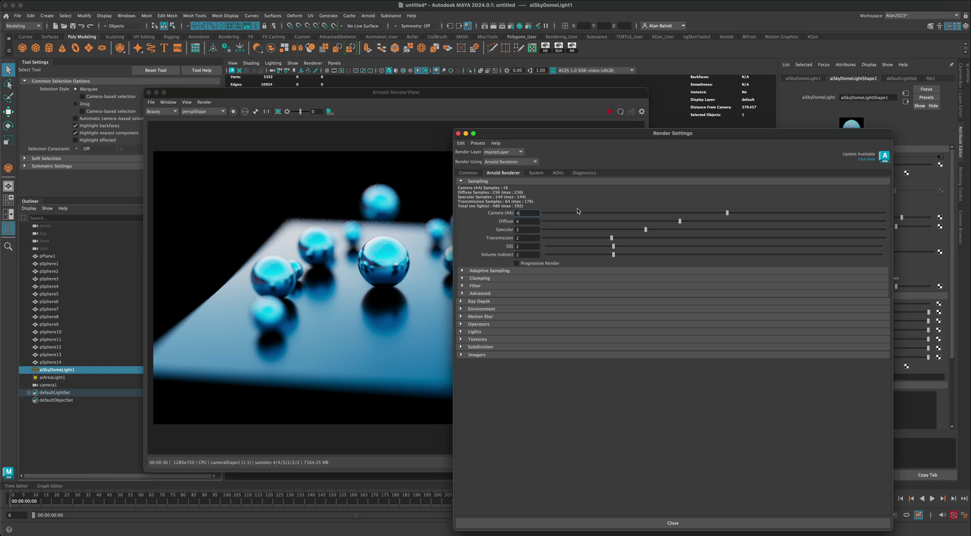
pyautogui.moveTo(570, 137); pyautogui.dragTo(566, 135)
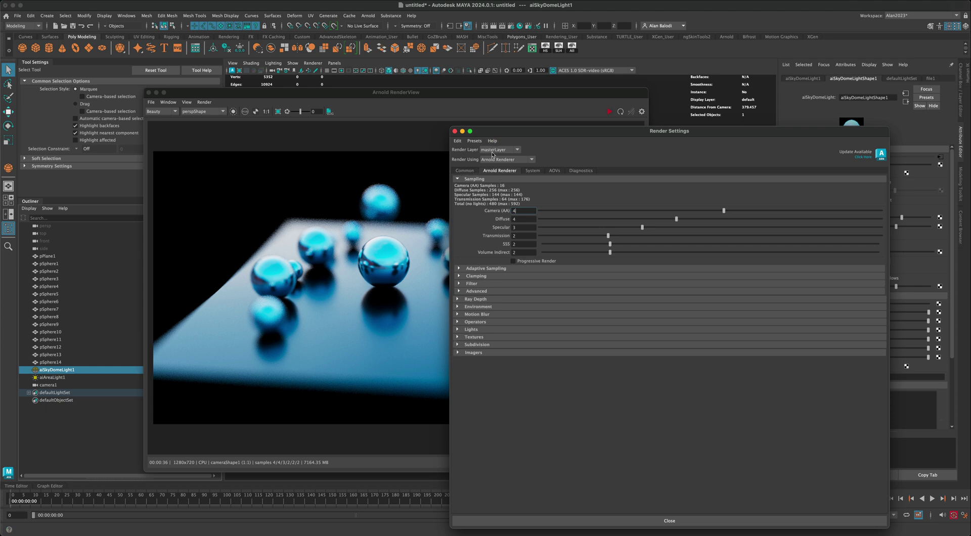
# Expand the Imagers section and add a Denoiser Noice imager
pyautogui.click(458, 353)
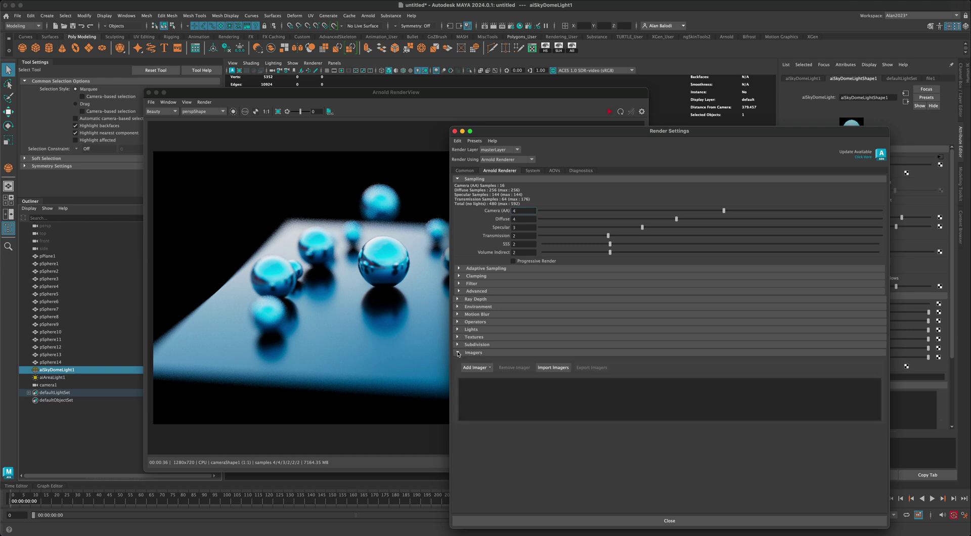
pyautogui.click(484, 368)
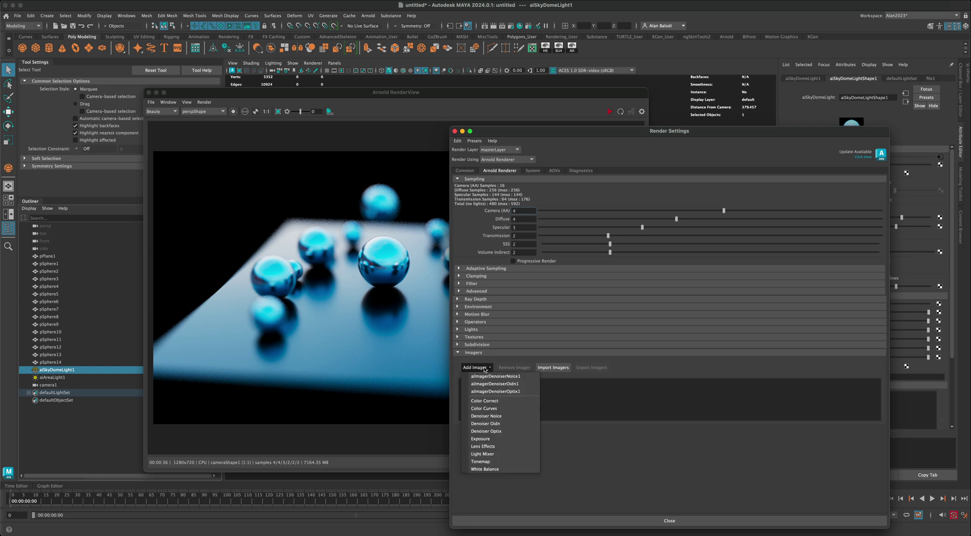
pyautogui.click(505, 416)
pyautogui.moveTo(626, 136); pyautogui.dragTo(504, 133)
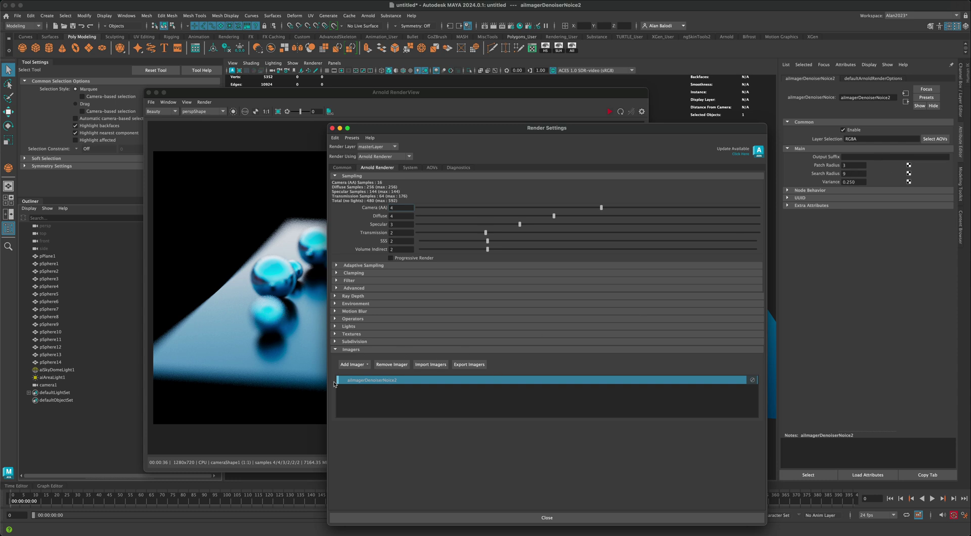
pyautogui.moveTo(420, 130); pyautogui.dragTo(423, 117)
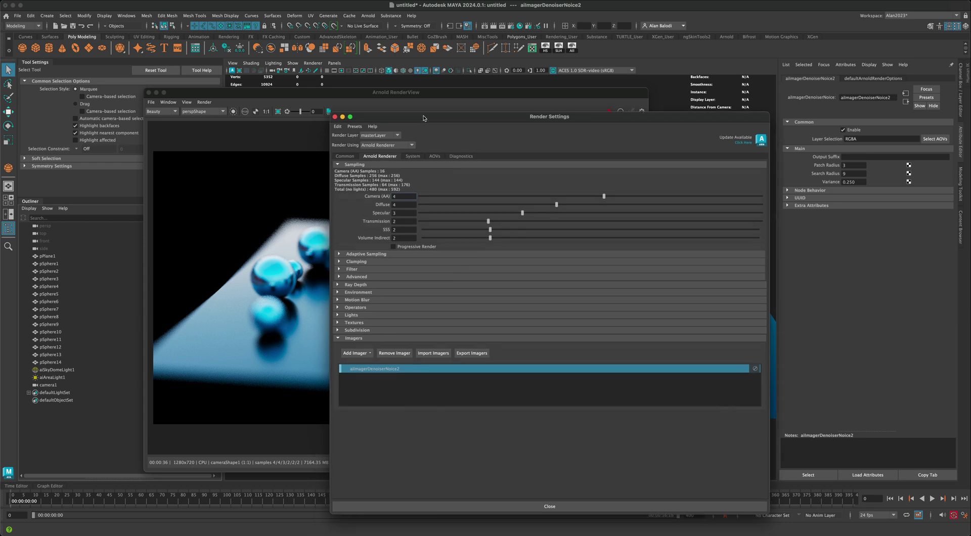
# Add Denoiser Oidn and Denoiser Optix imagers, then move Render Settings off the render
pyautogui.click(365, 349)
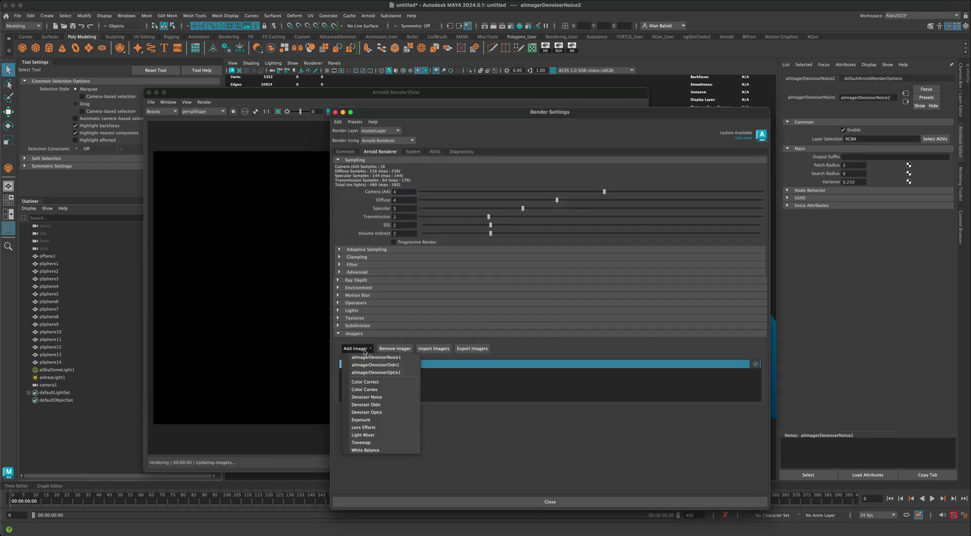
pyautogui.click(366, 405)
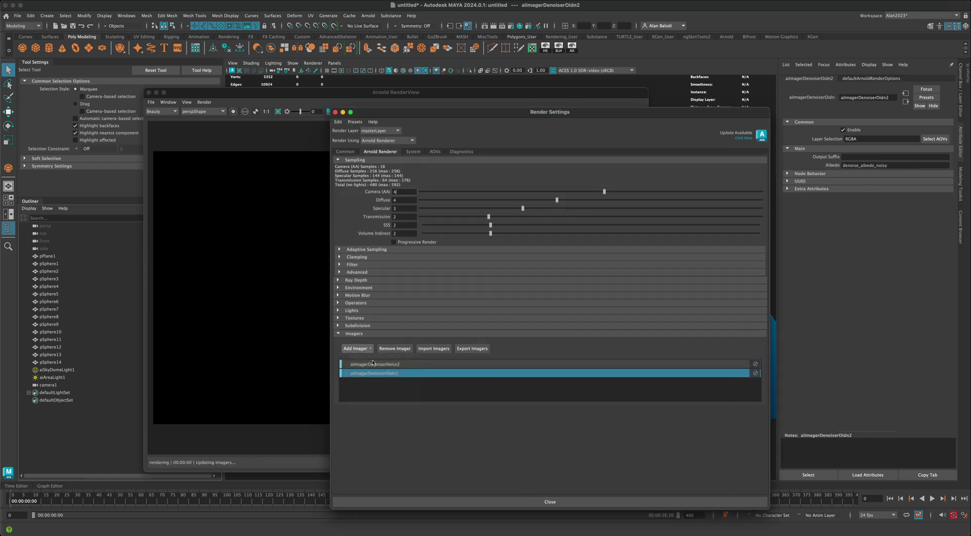
pyautogui.click(365, 350)
pyautogui.click(372, 413)
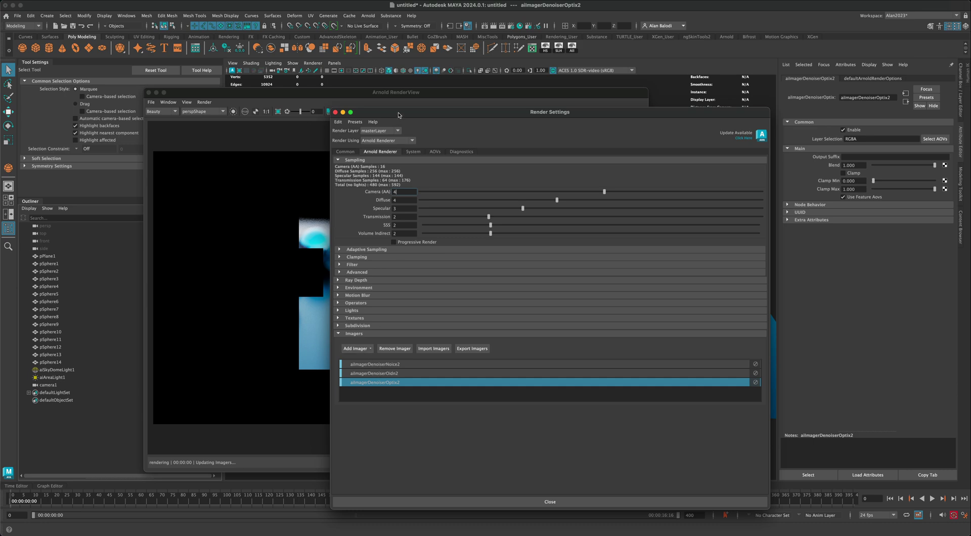
pyautogui.moveTo(383, 116); pyautogui.dragTo(699, 99)
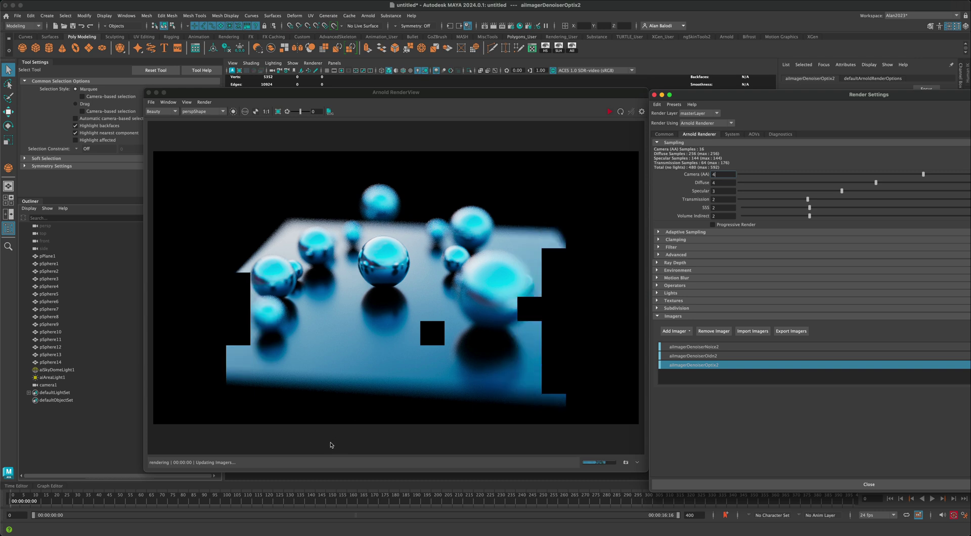
# Bring up the finished 1280×720 denoised render and keep cameraShape1 as the render camera
pyautogui.click(560, 112)
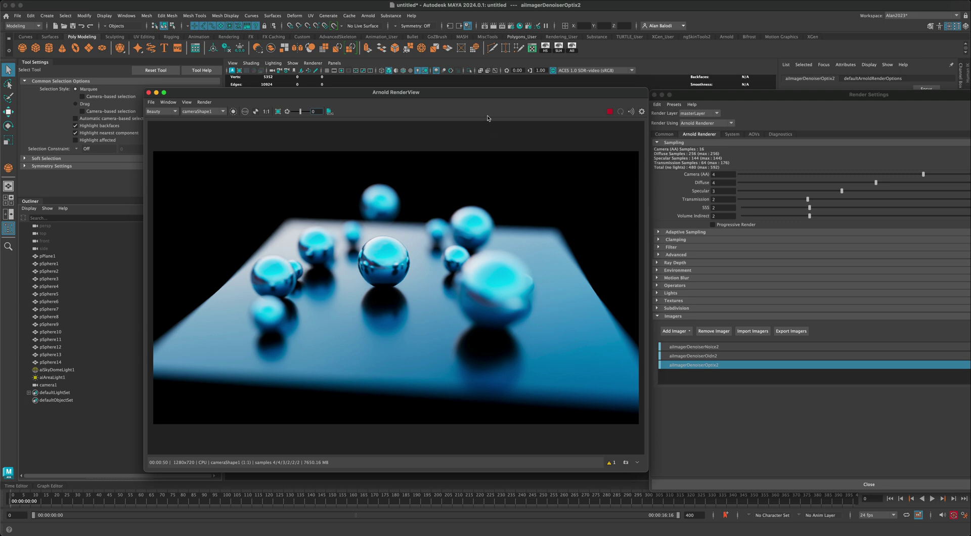
pyautogui.moveTo(466, 98); pyautogui.dragTo(464, 97)
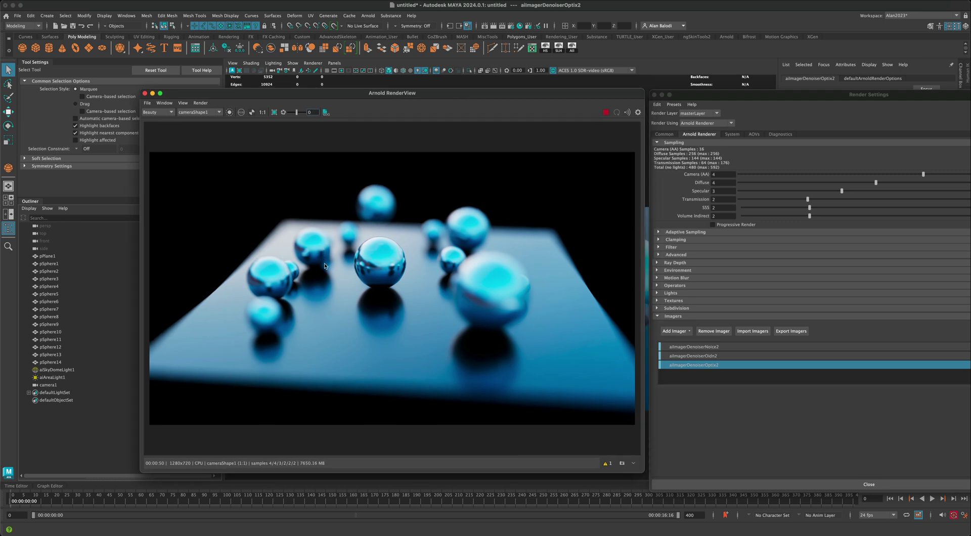
pyautogui.moveTo(288, 94); pyautogui.dragTo(287, 97)
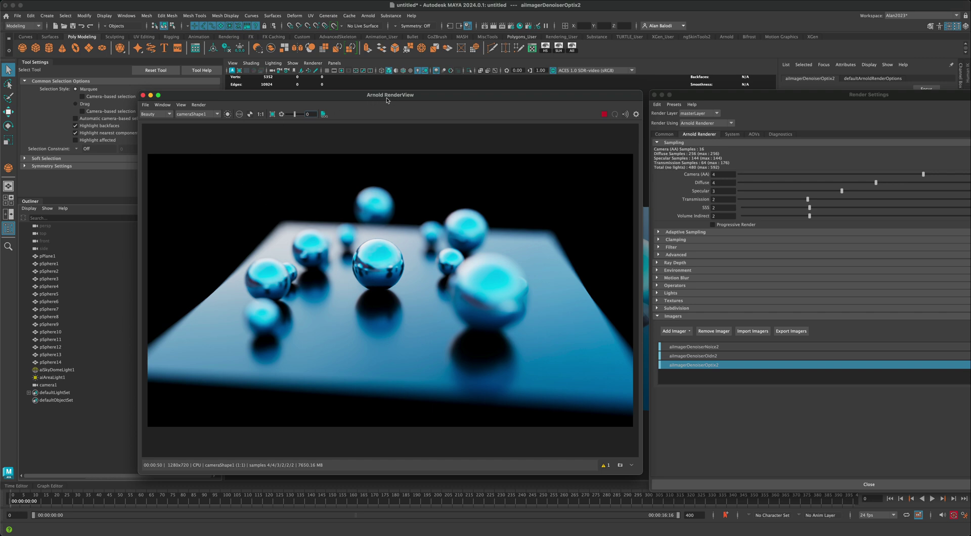
pyautogui.moveTo(452, 102); pyautogui.dragTo(459, 104)
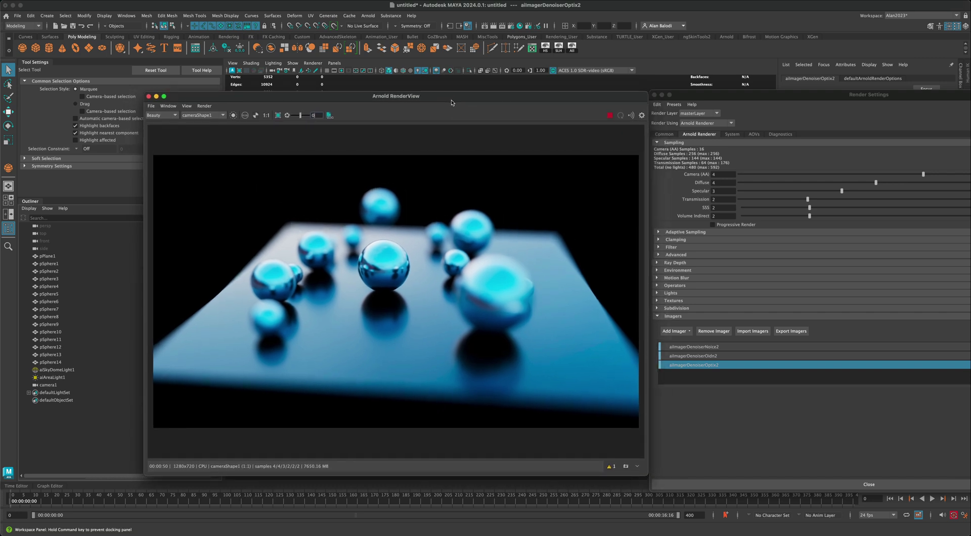
pyautogui.click(222, 116)
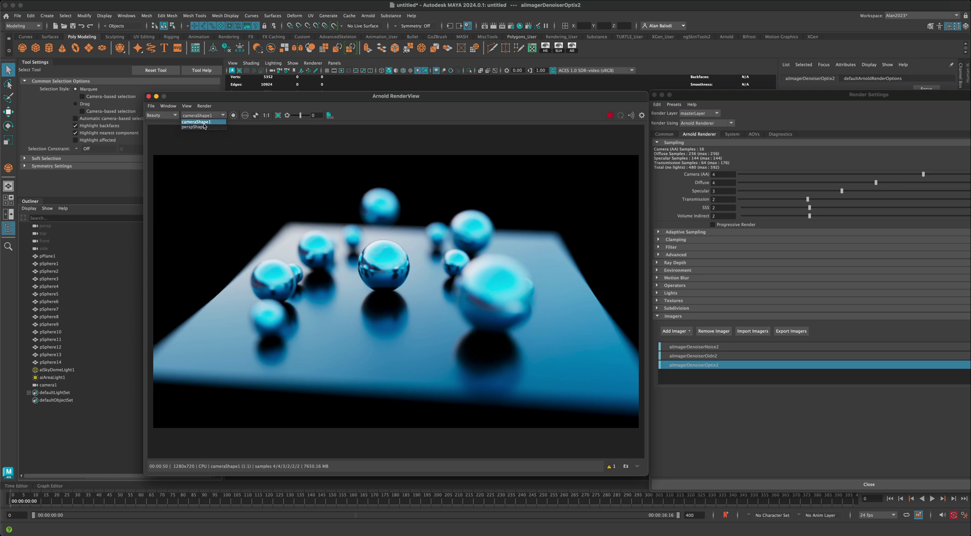
pyautogui.click(210, 123)
pyautogui.moveTo(295, 102); pyautogui.dragTo(294, 102)
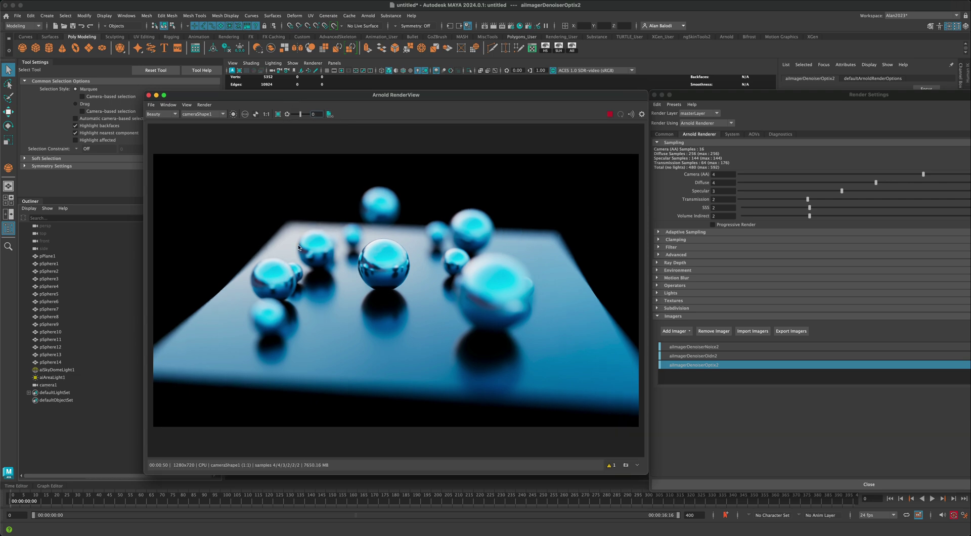
pyautogui.moveTo(427, 95); pyautogui.dragTo(259, 96)
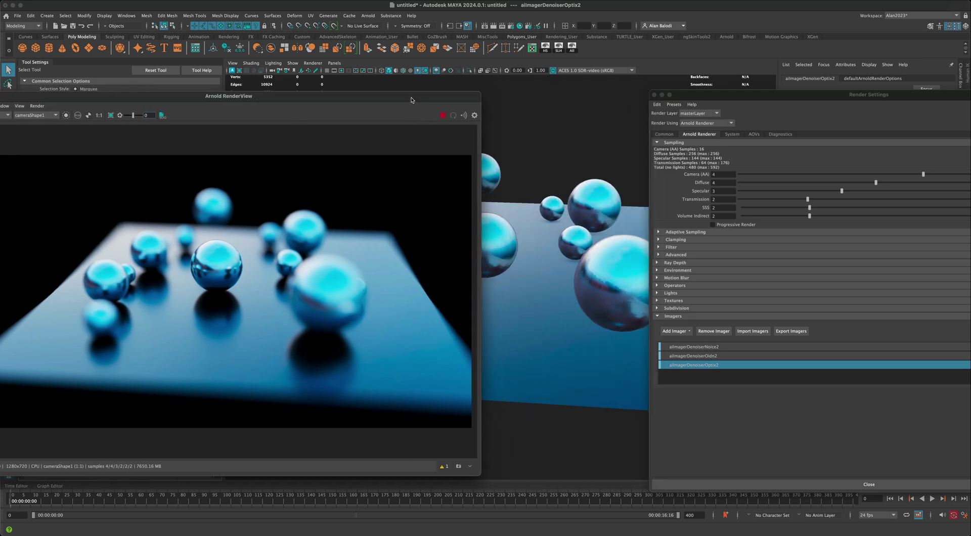
pyautogui.moveTo(412, 100); pyautogui.dragTo(557, 97)
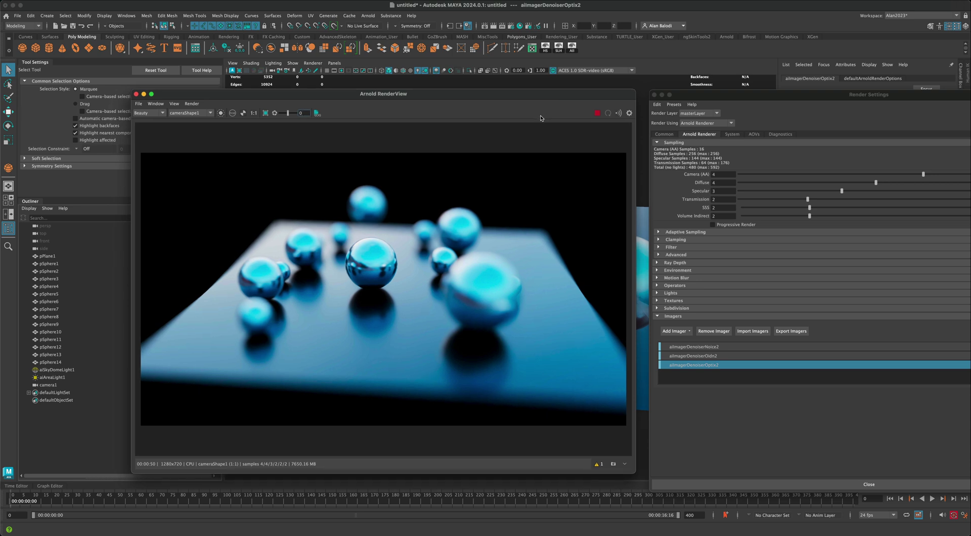